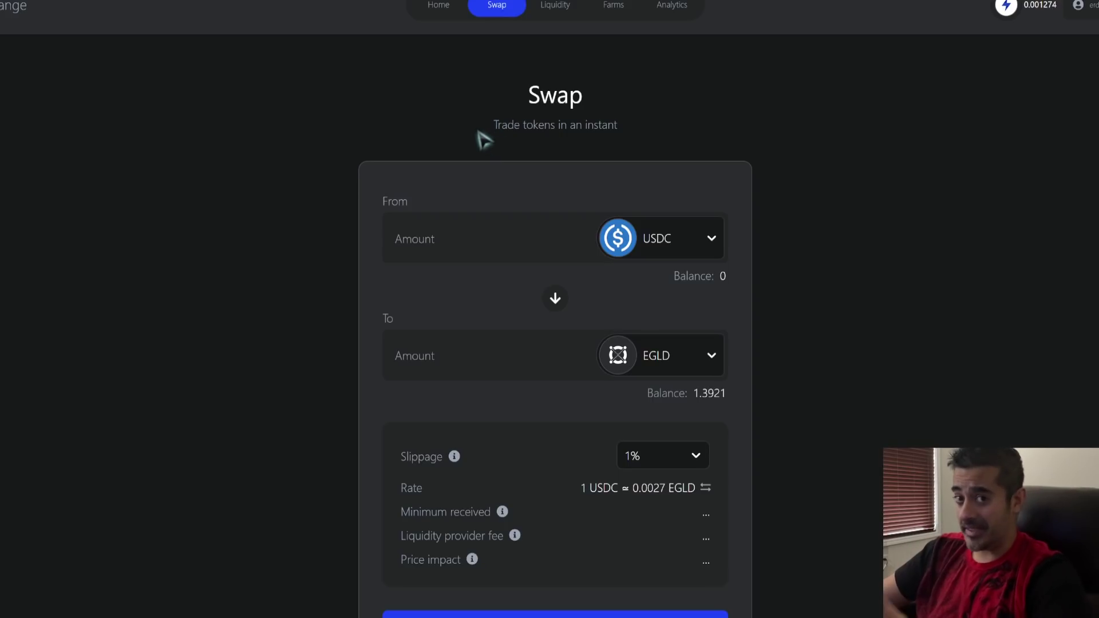
# Review the swap's source tokens, then set the pair to swap from USDC to EGLD.
pyautogui.click(666, 248)
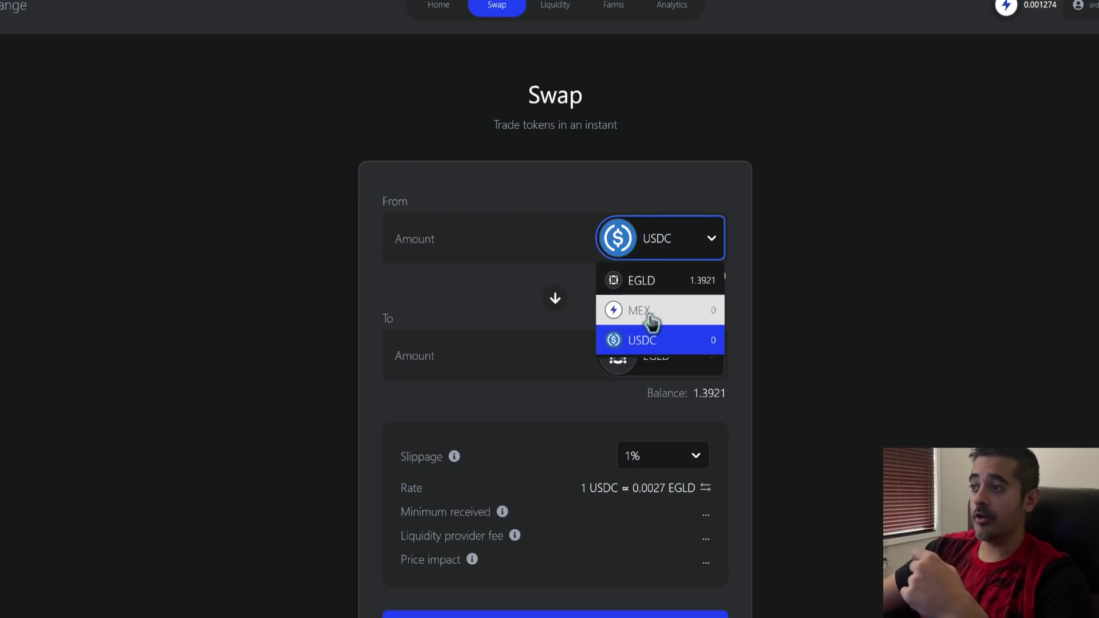
pyautogui.click(682, 363)
pyautogui.click(719, 366)
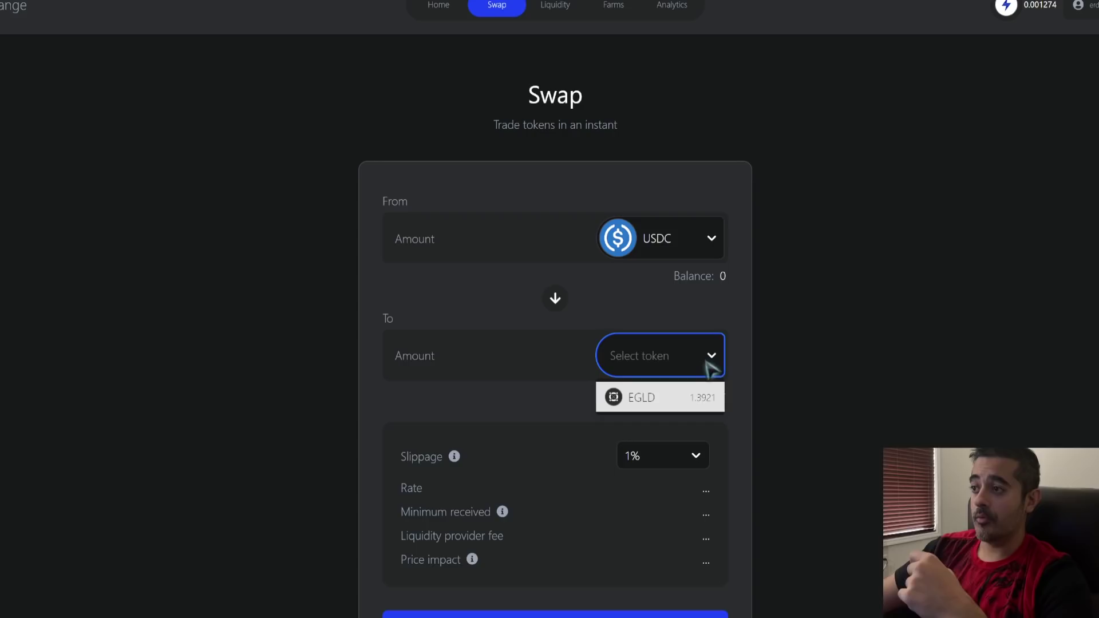
pyautogui.click(678, 407)
# Change the swap pair to go from MEX to EGLD.
pyautogui.click(684, 235)
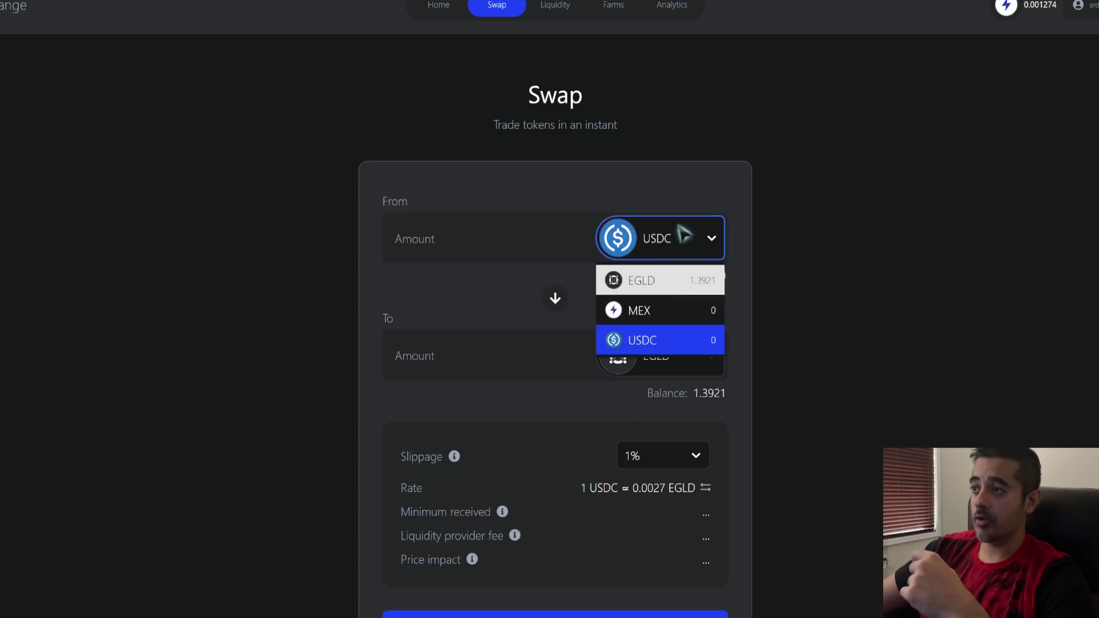
pyautogui.click(648, 311)
pyautogui.click(710, 366)
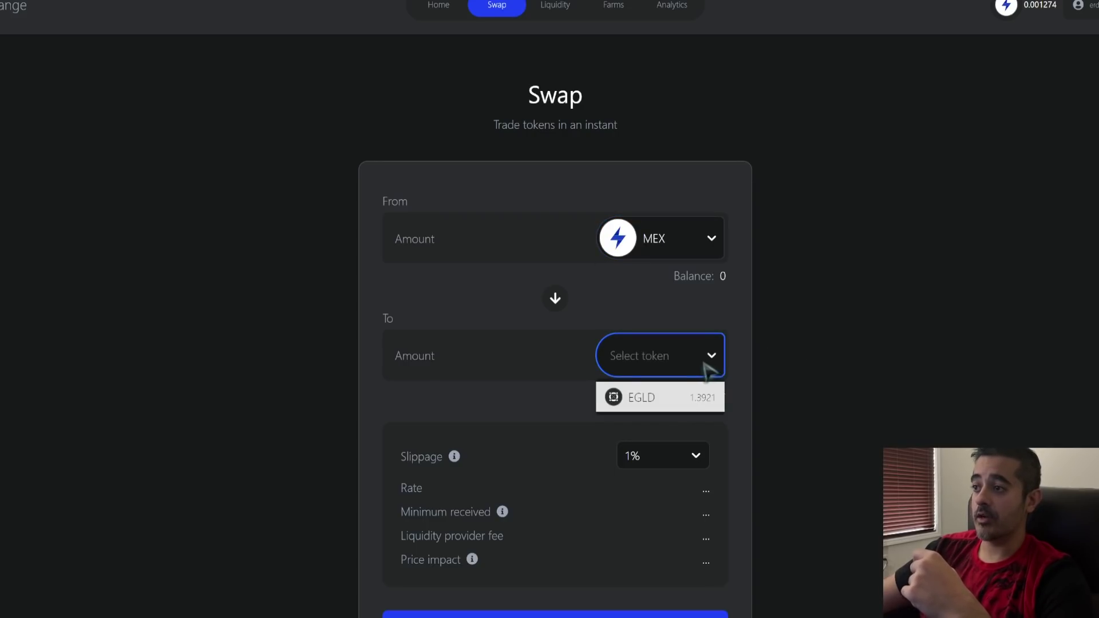
pyautogui.click(681, 395)
# Set EGLD as the token to swap from and check which tokens it can be exchanged for.
pyautogui.click(659, 251)
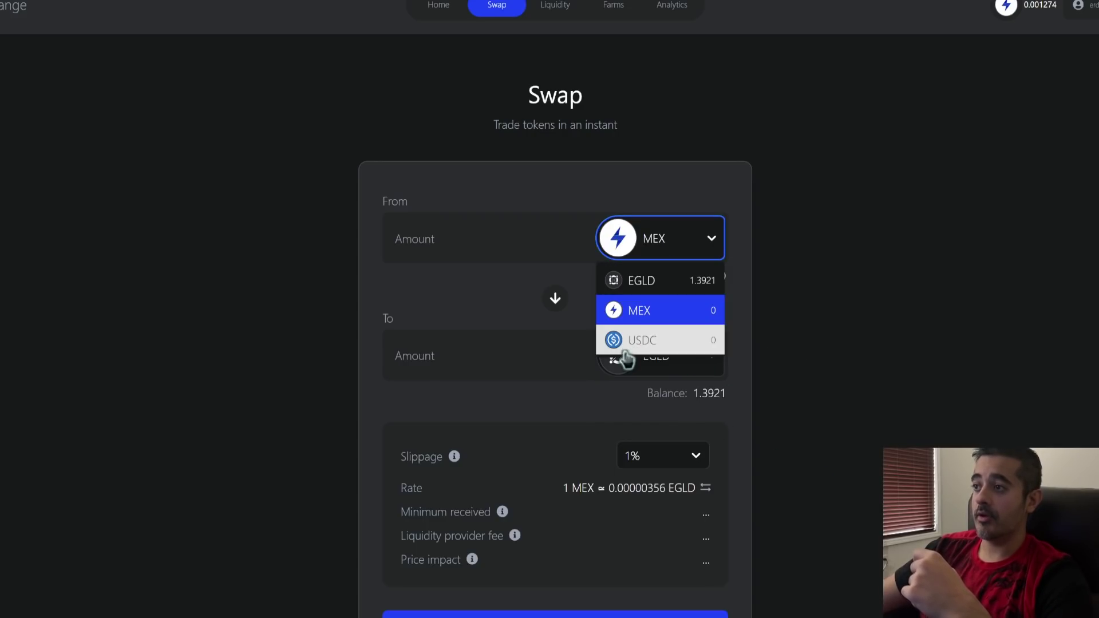
pyautogui.click(641, 282)
pyautogui.click(666, 356)
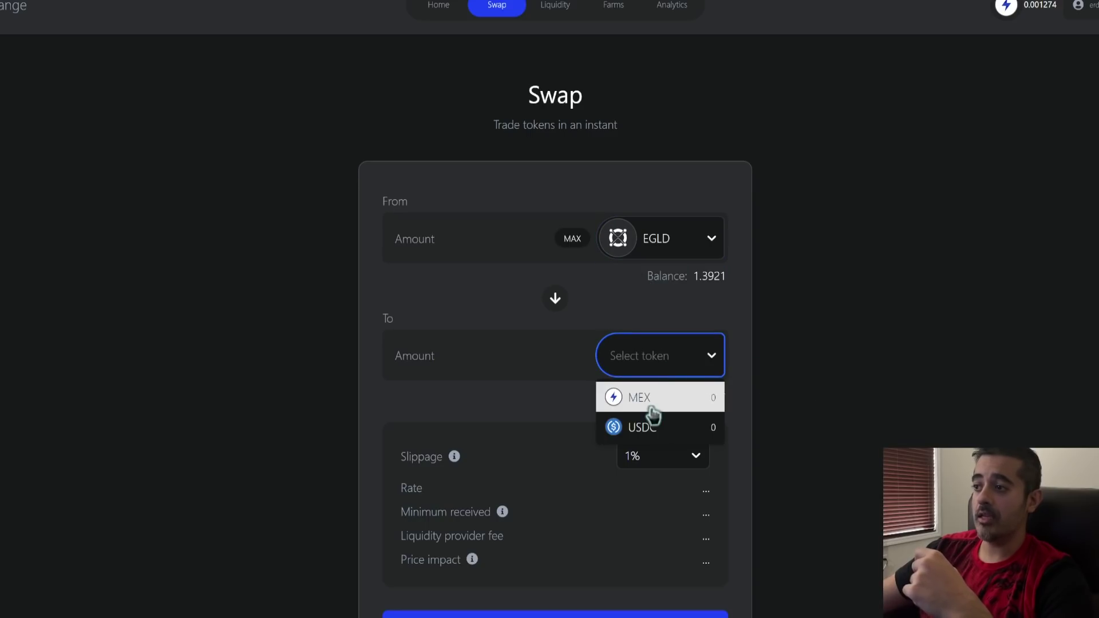
pyautogui.click(836, 355)
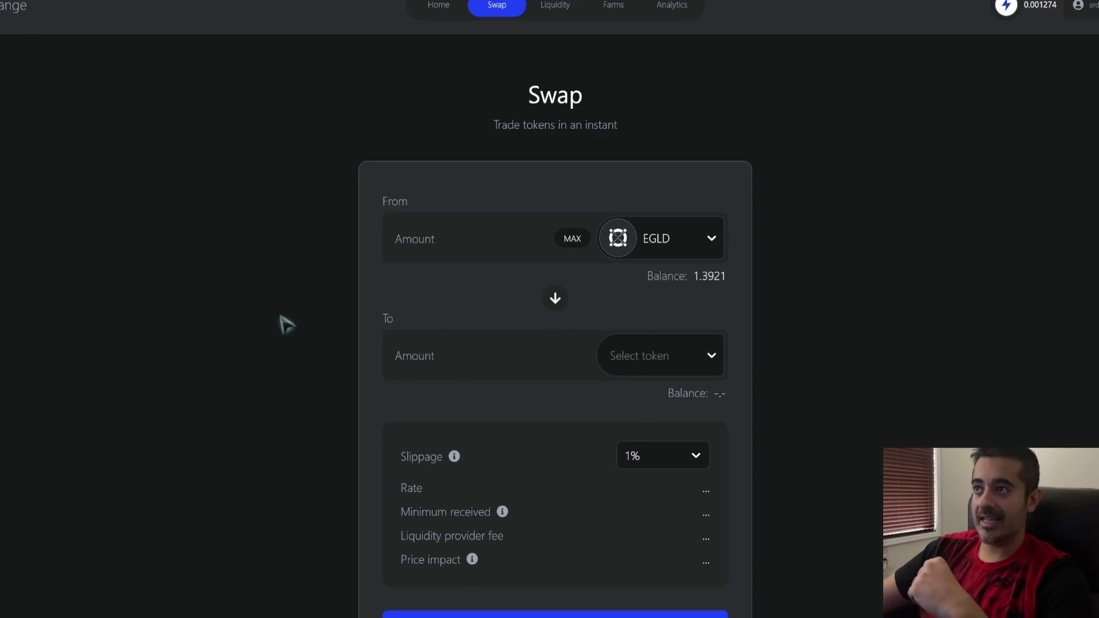
# Open the Liquidity page and view the active pools.
pyautogui.click(560, 9)
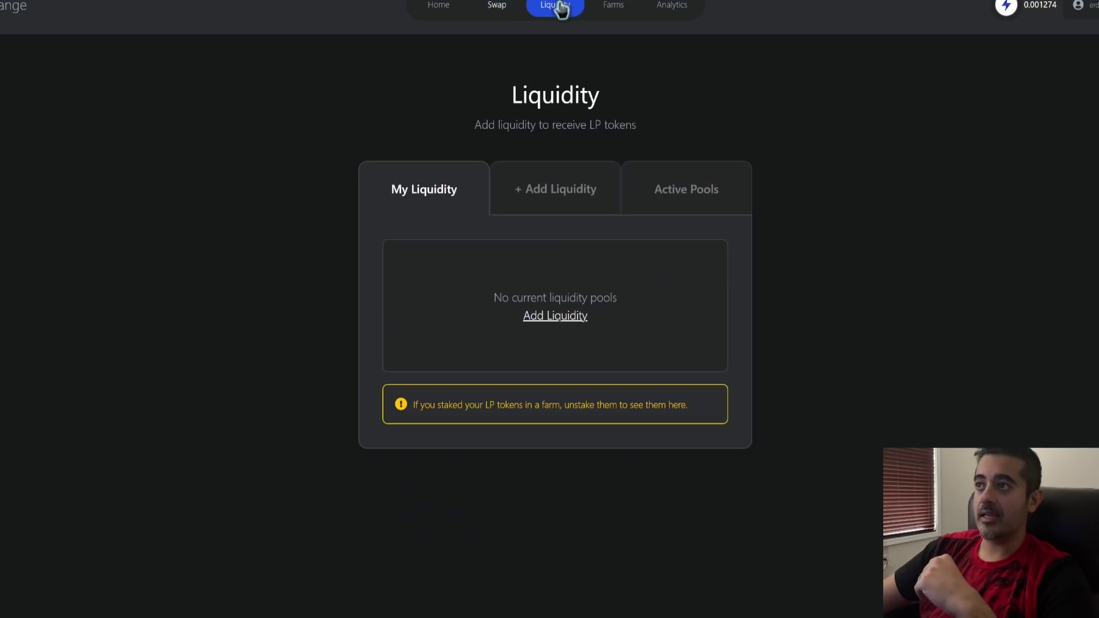
pyautogui.click(672, 189)
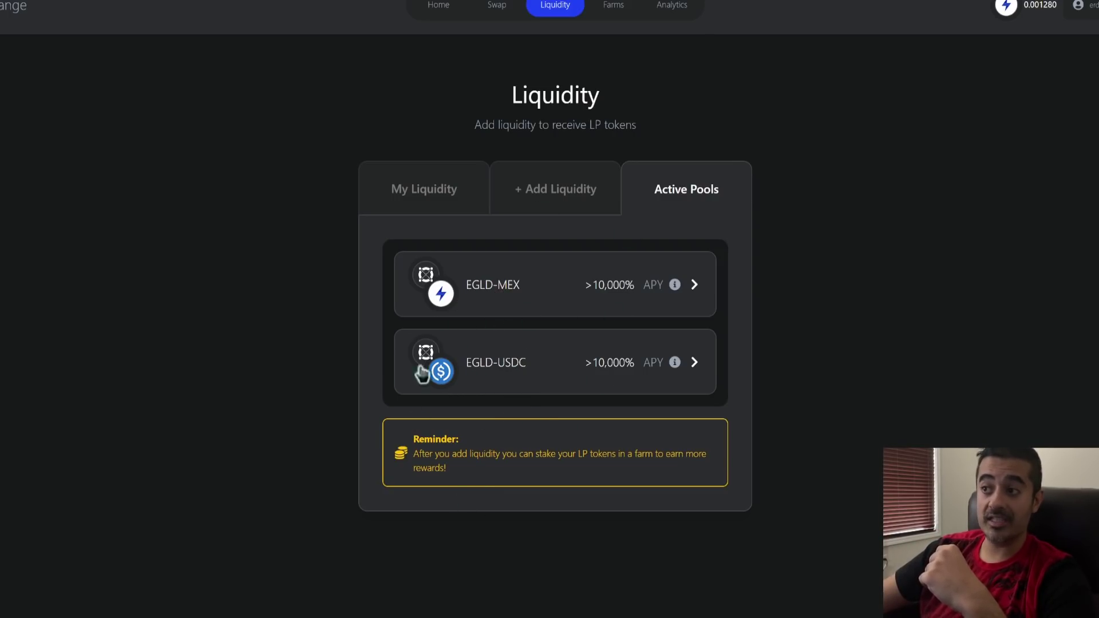
# Return to the Swap page and check the token choices on both sides of the USDC to EGLD pair.
pyautogui.click(496, 11)
pyautogui.click(684, 246)
pyautogui.click(681, 251)
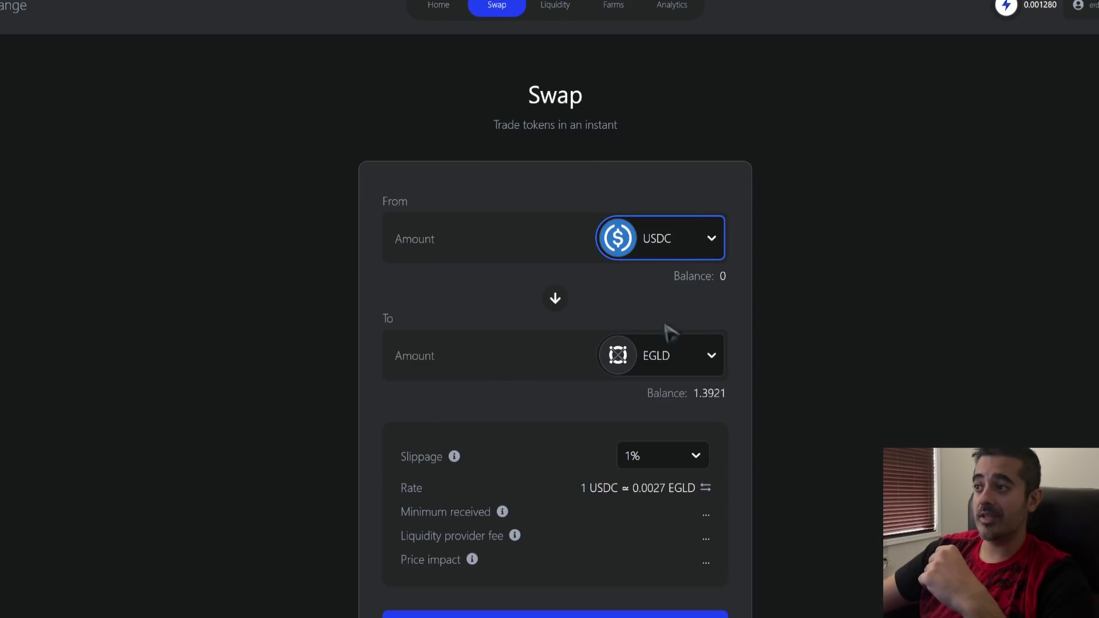
pyautogui.click(658, 356)
pyautogui.click(739, 390)
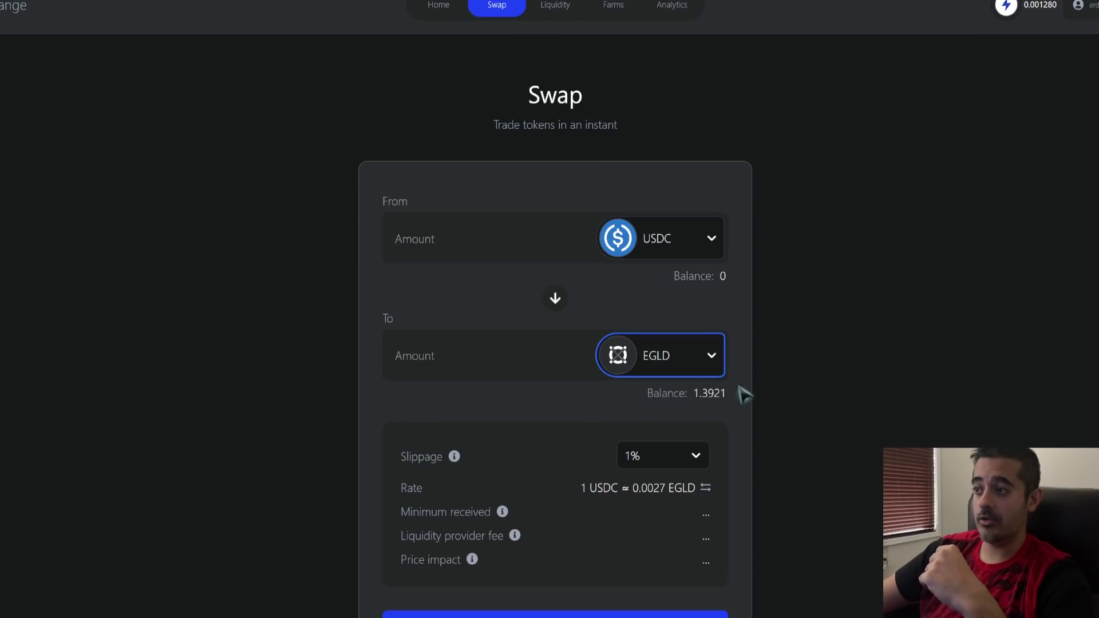
# Make MEX the token to swap from, check its possible counterparts, and choose EGLD to receive.
pyautogui.click(664, 239)
pyautogui.click(664, 316)
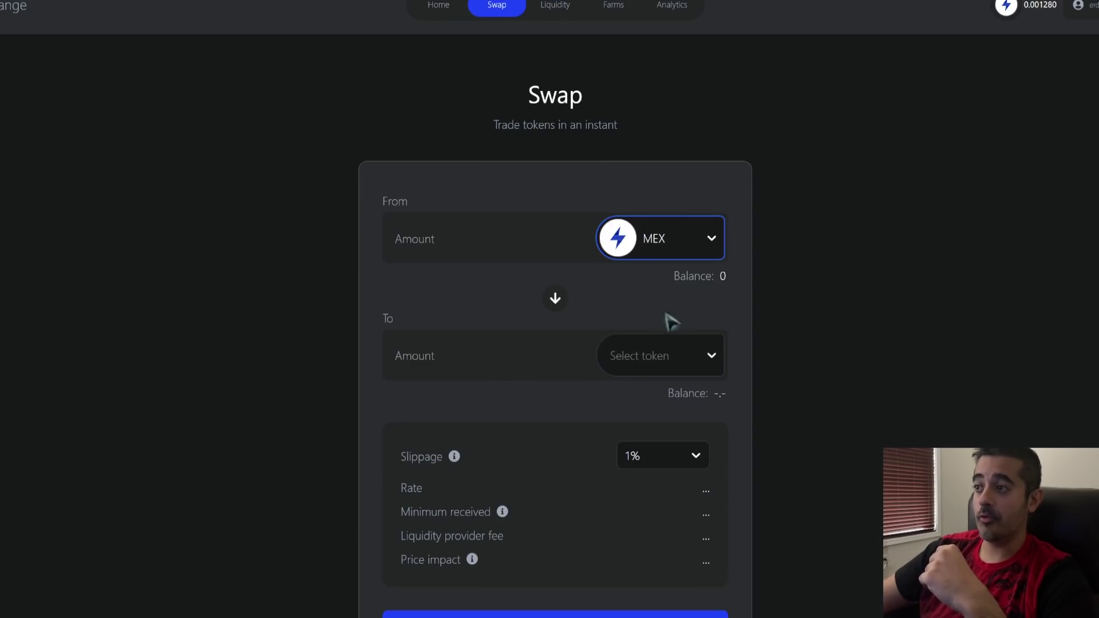
pyautogui.click(684, 357)
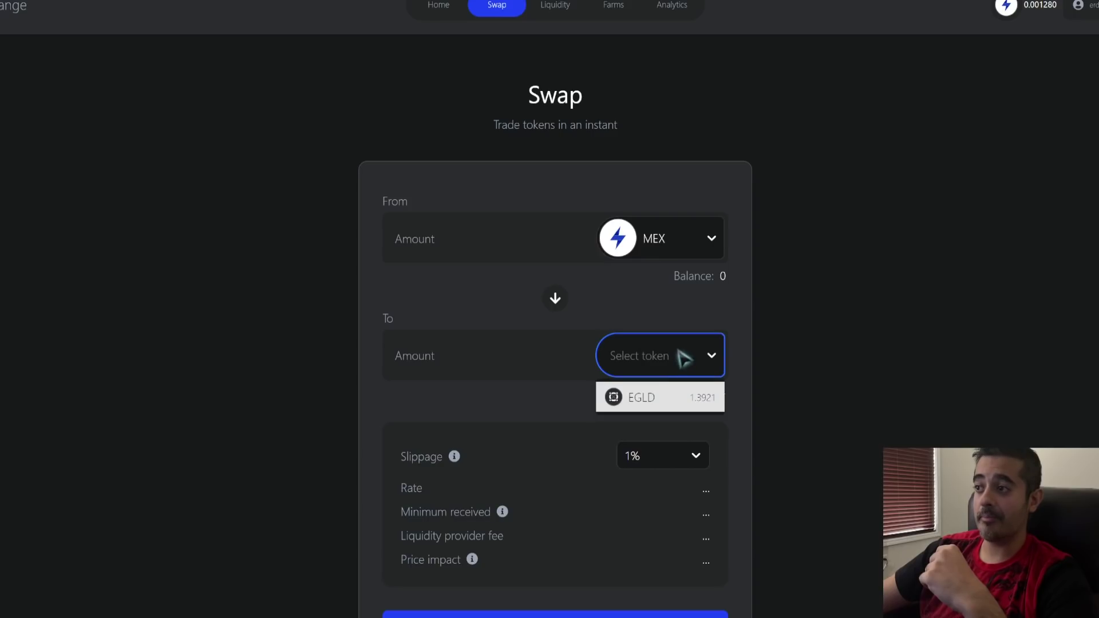
pyautogui.click(763, 376)
pyautogui.click(660, 240)
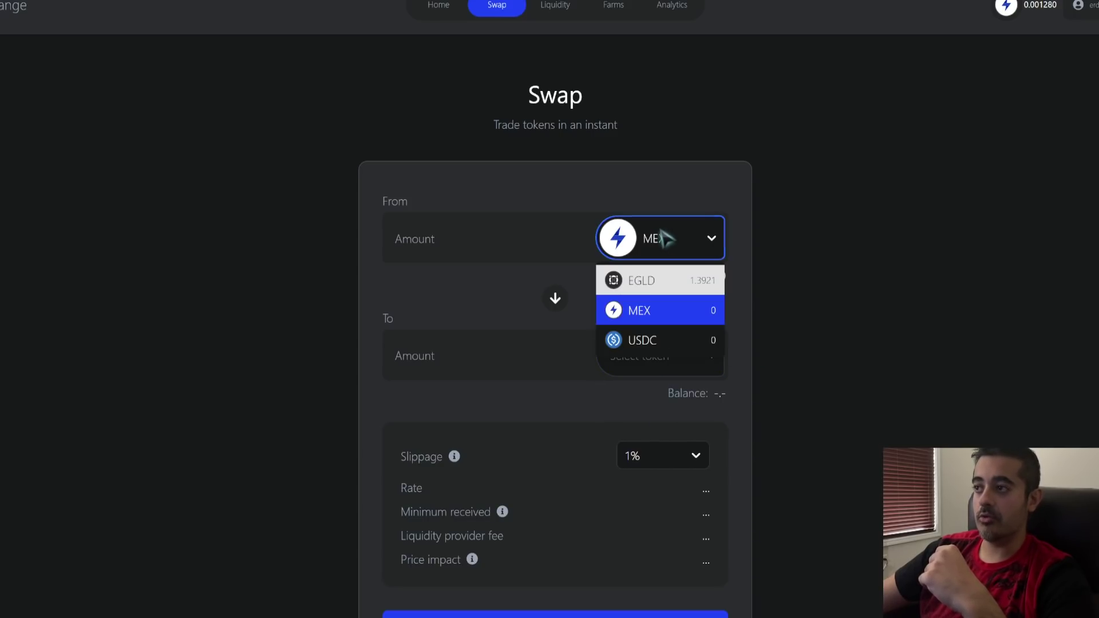
pyautogui.click(674, 247)
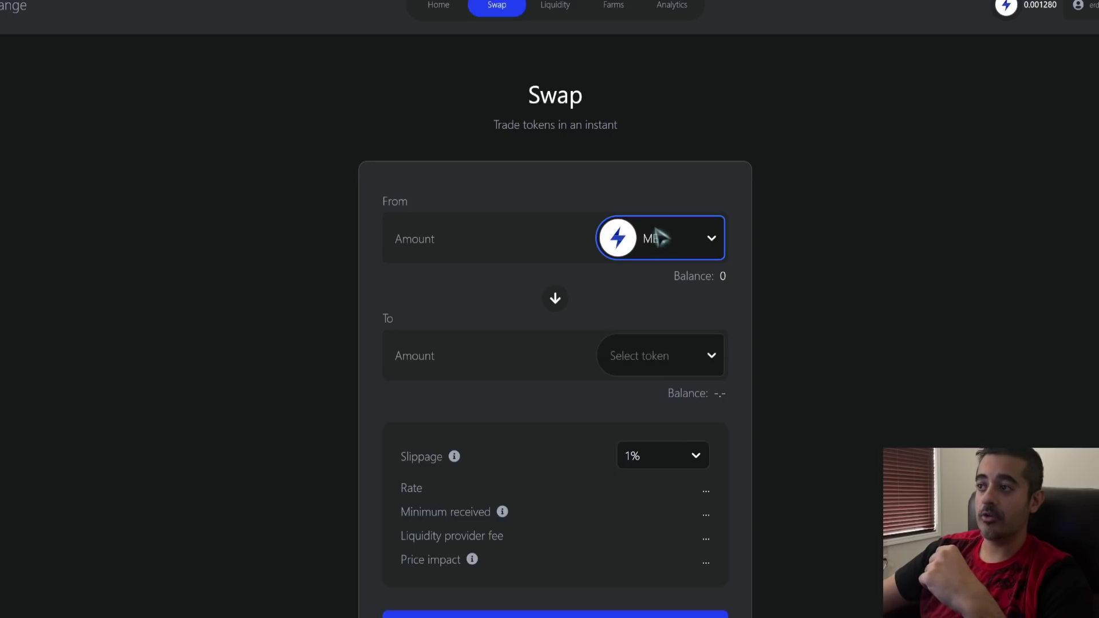
pyautogui.click(663, 367)
pyautogui.click(639, 398)
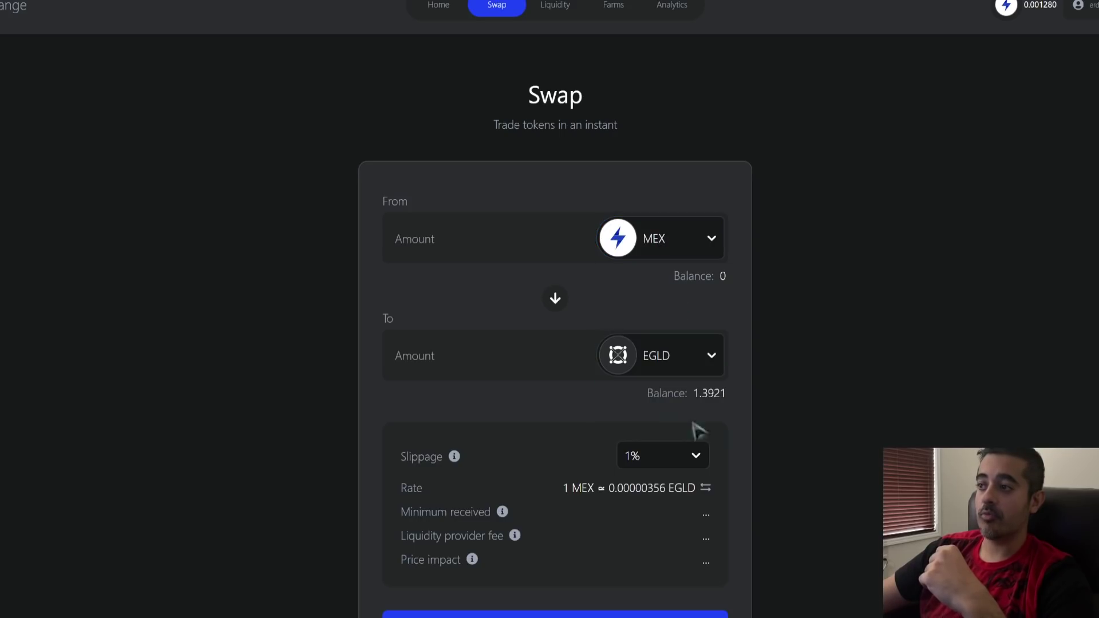
# Set the swap pair to go from EGLD to USDC.
pyautogui.click(676, 237)
pyautogui.click(644, 279)
pyautogui.click(654, 363)
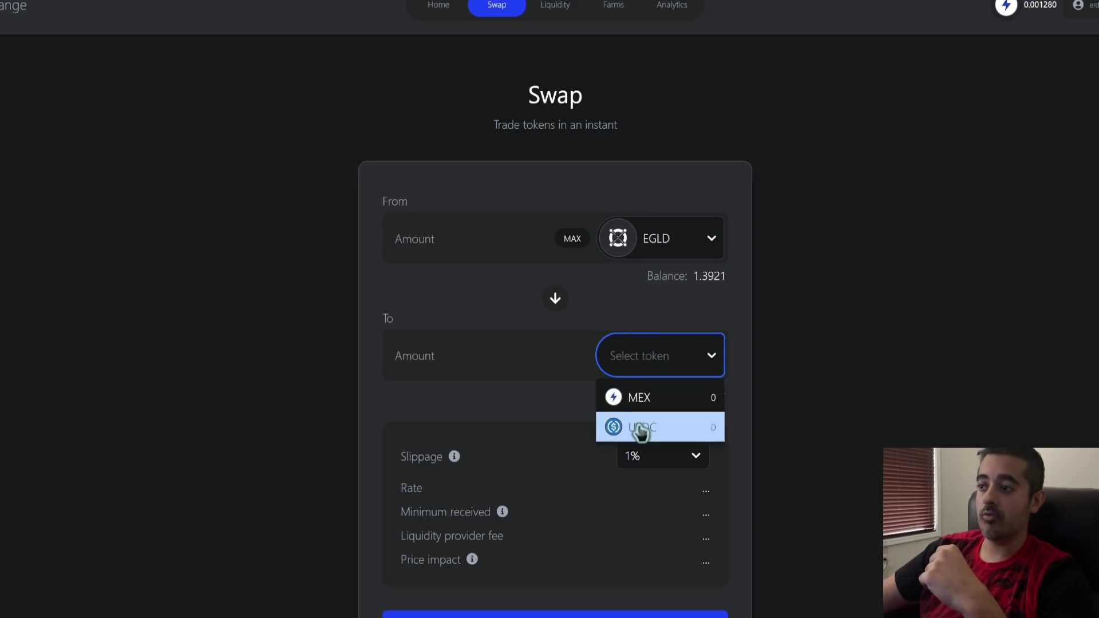
pyautogui.click(642, 428)
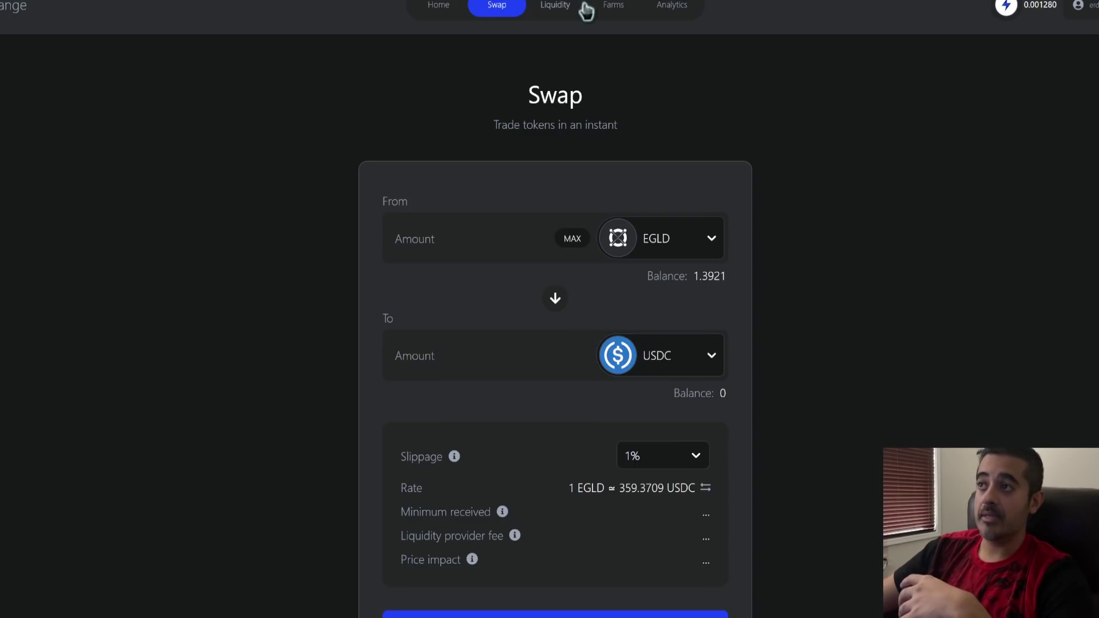
# Go back to the Liquidity page and examine the token pairs in the active pools.
pyautogui.click(567, 13)
pyautogui.click(679, 198)
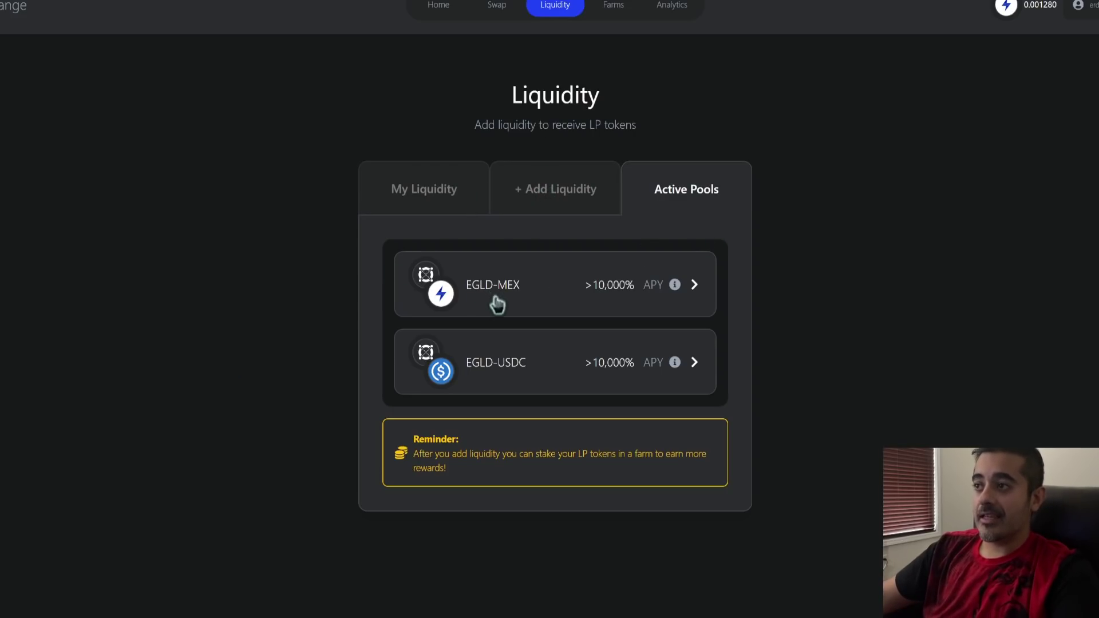
# Open the Add Liquidity form, look through it, and examine the available EGLD balance.
pyautogui.click(550, 193)
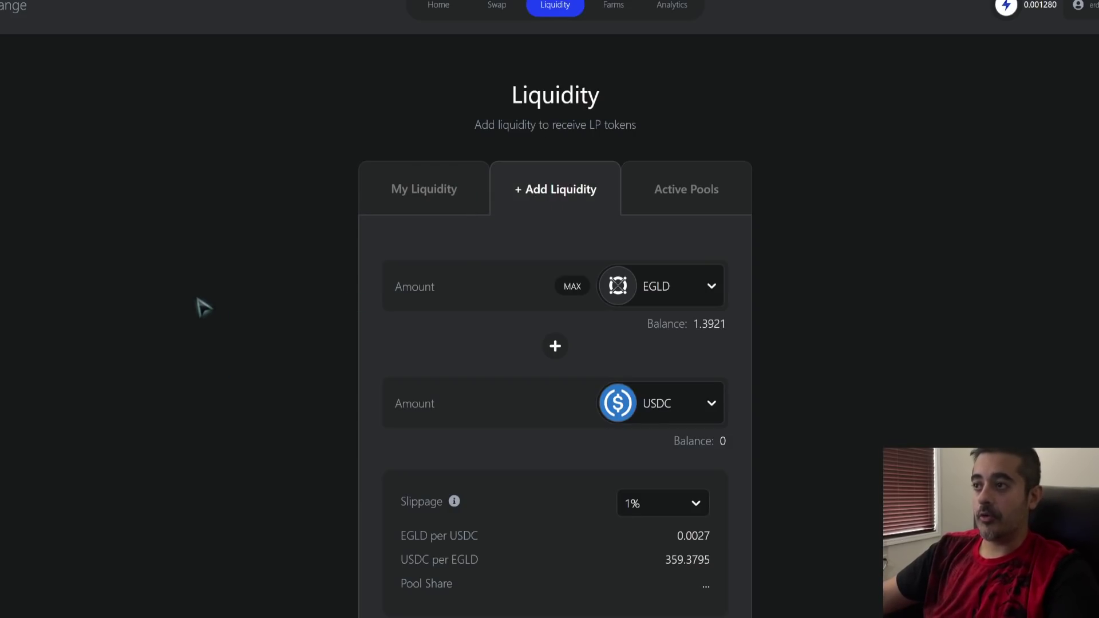
pyautogui.scroll(-2, 289, 309)
pyautogui.scroll(2, 282, 309)
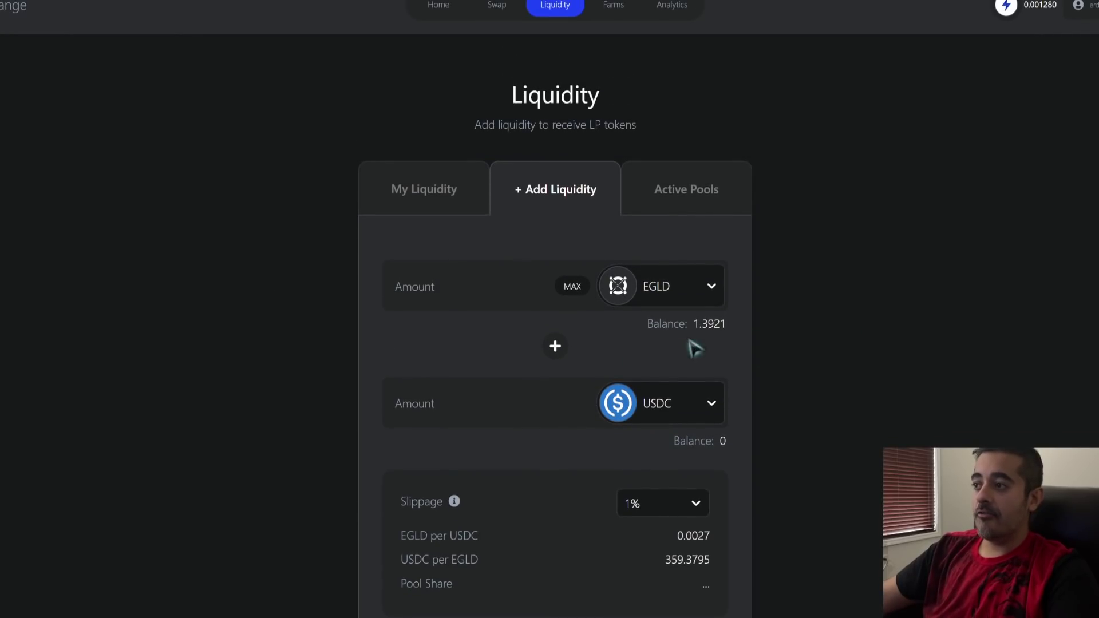
pyautogui.moveTo(694, 324); pyautogui.dragTo(725, 324)
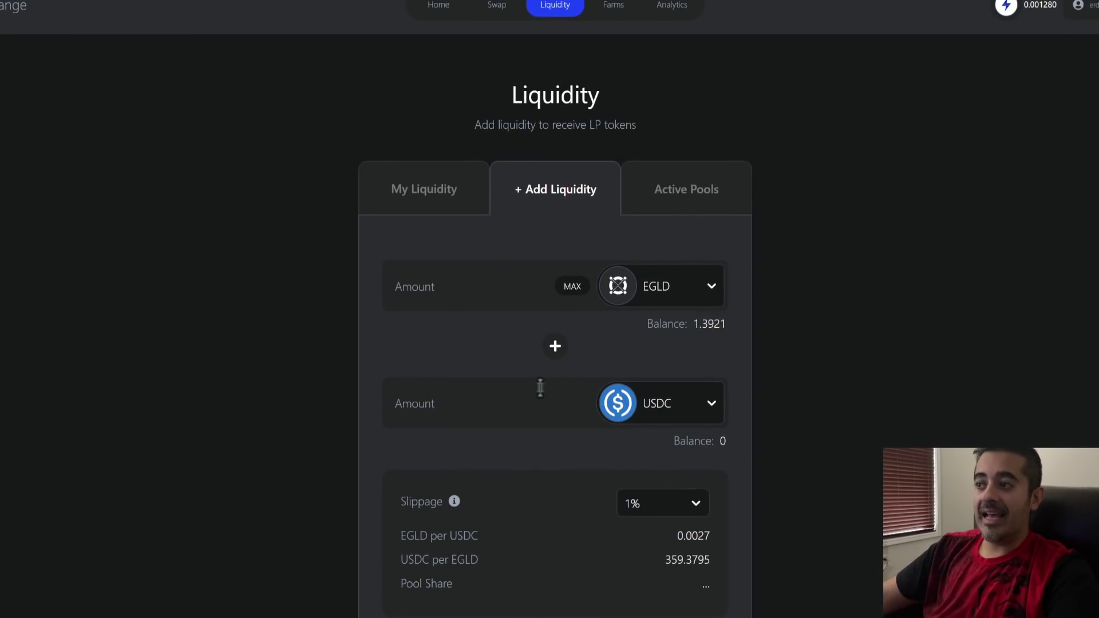
# Check which tokens can be paired with EGLD for adding liquidity, keeping USDC selected.
pyautogui.scroll(-1, 368, 375)
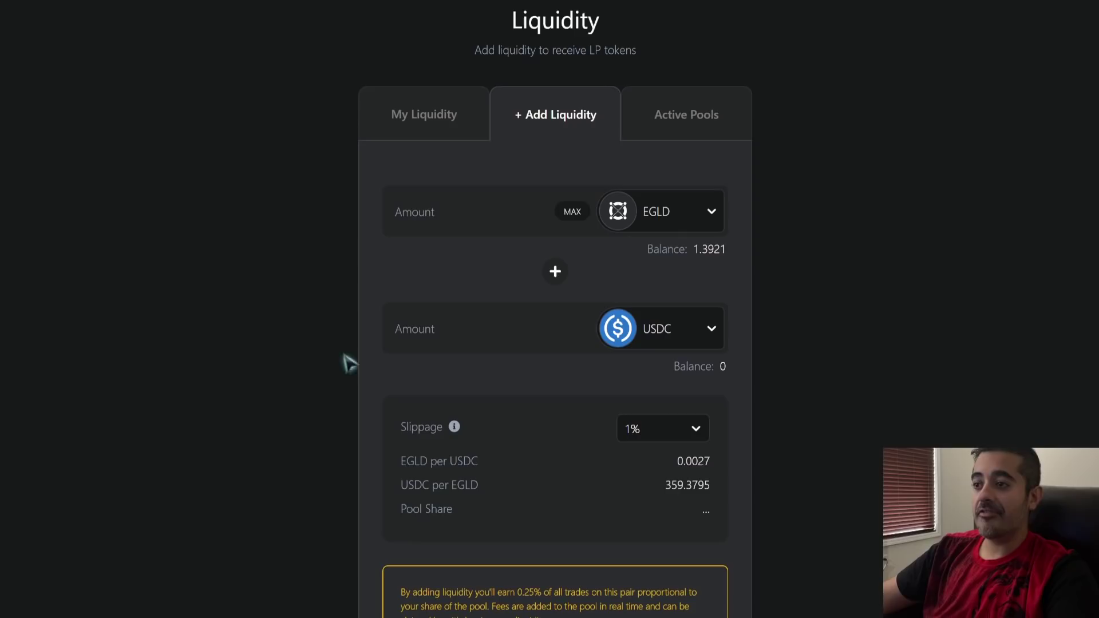
pyautogui.click(658, 328)
pyautogui.click(692, 347)
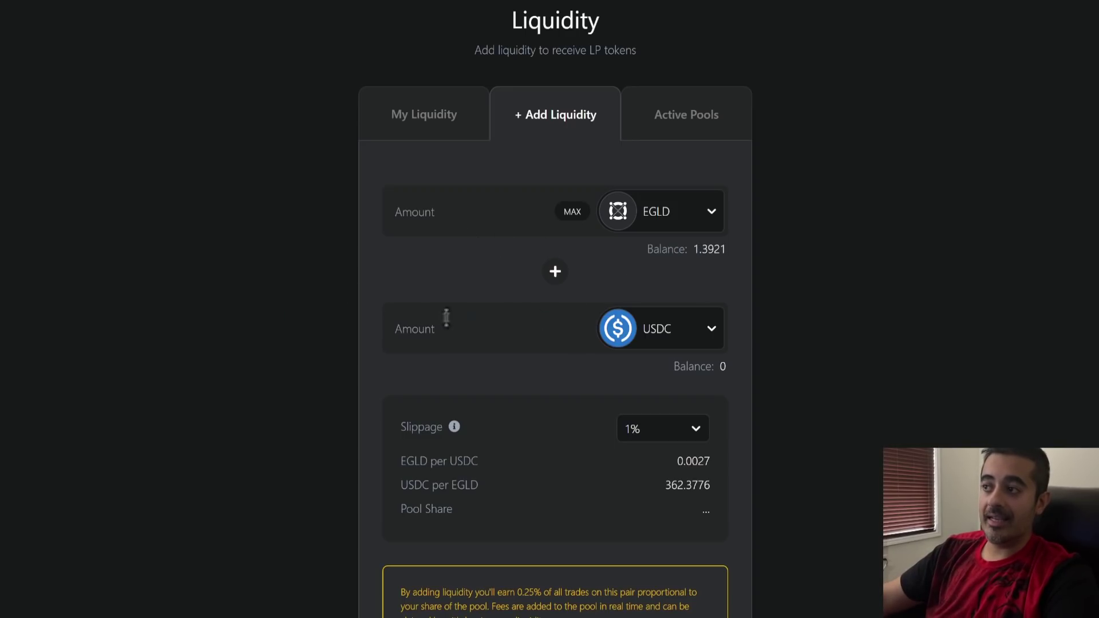
pyautogui.click(705, 319)
pyautogui.click(707, 338)
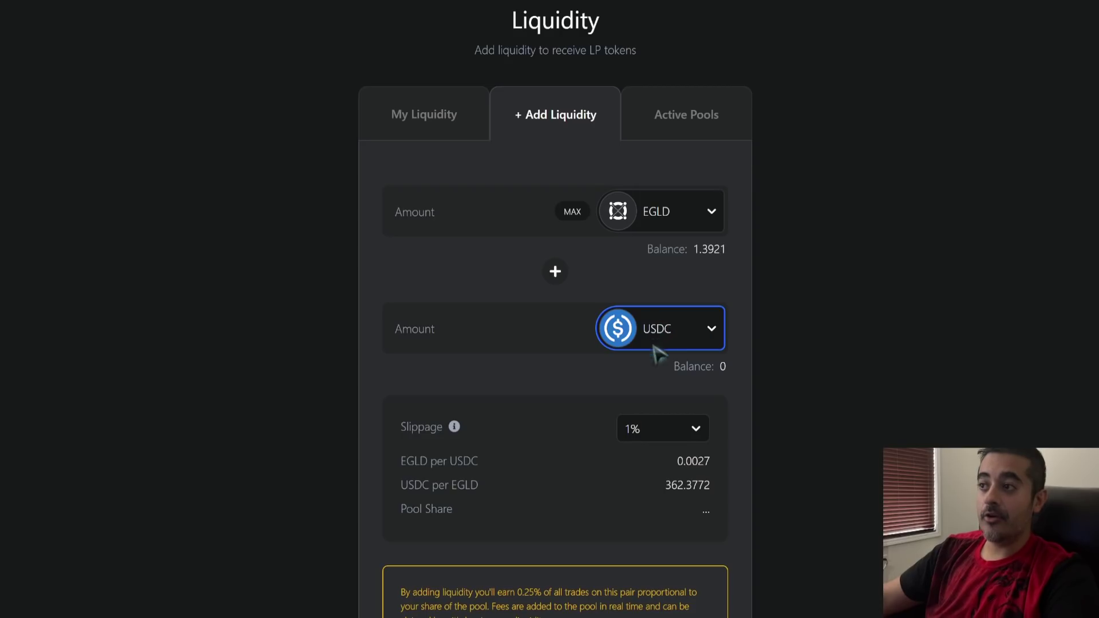
pyautogui.click(648, 250)
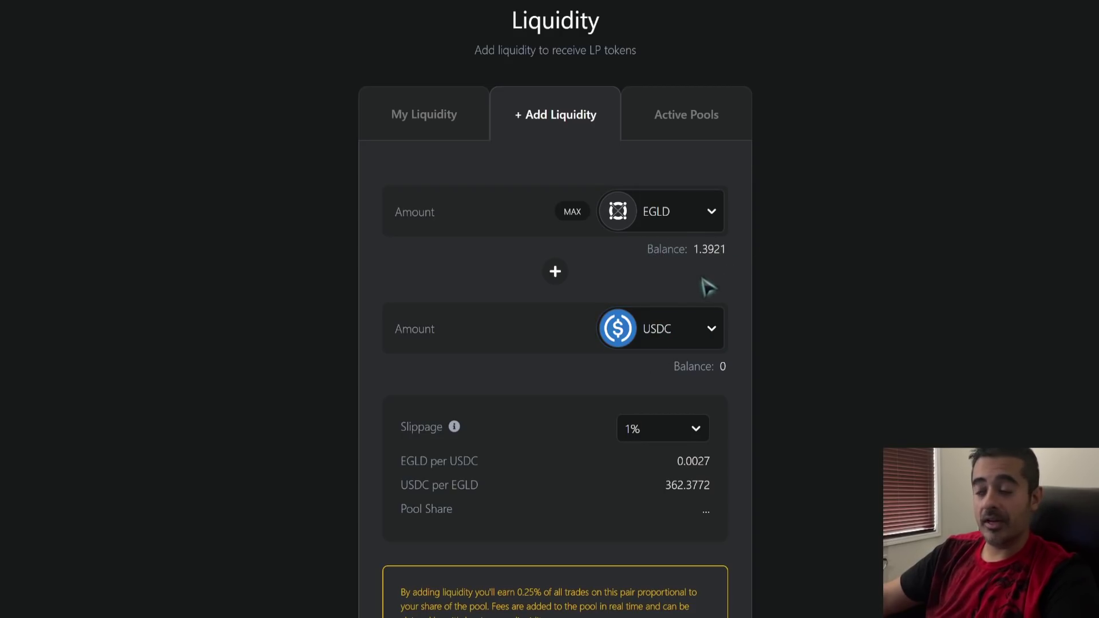
# Fill in the maximum EGLD amount for the EGLD-USDC pair and compare it with the matching USDC amount.
pyautogui.click(571, 213)
pyautogui.moveTo(520, 326); pyautogui.dragTo(314, 341)
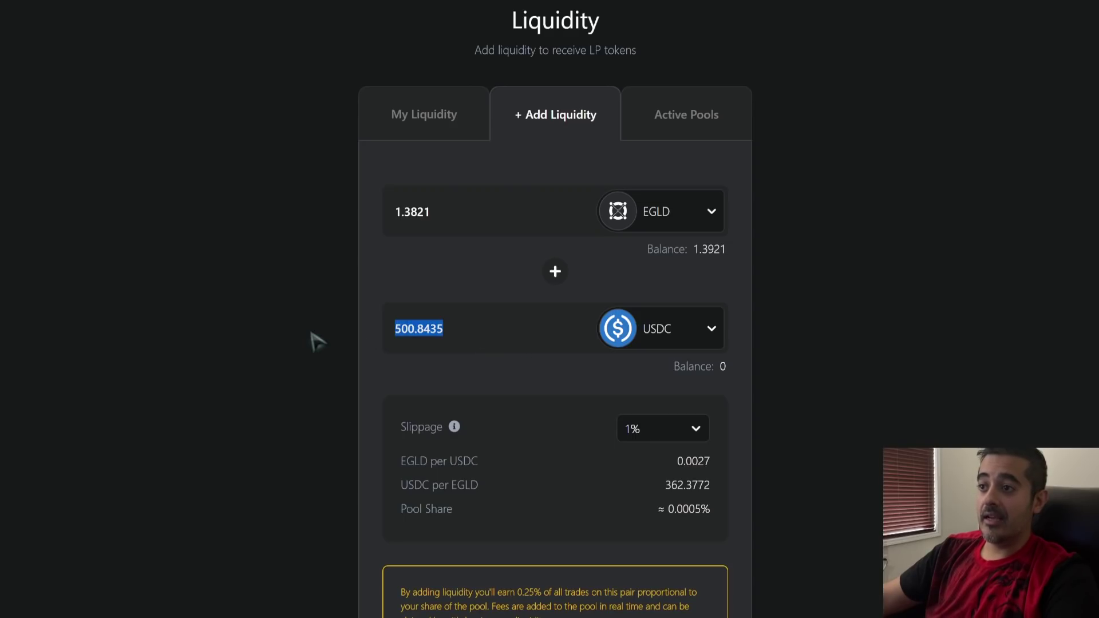
pyautogui.click(459, 331)
pyautogui.moveTo(459, 331); pyautogui.dragTo(248, 334)
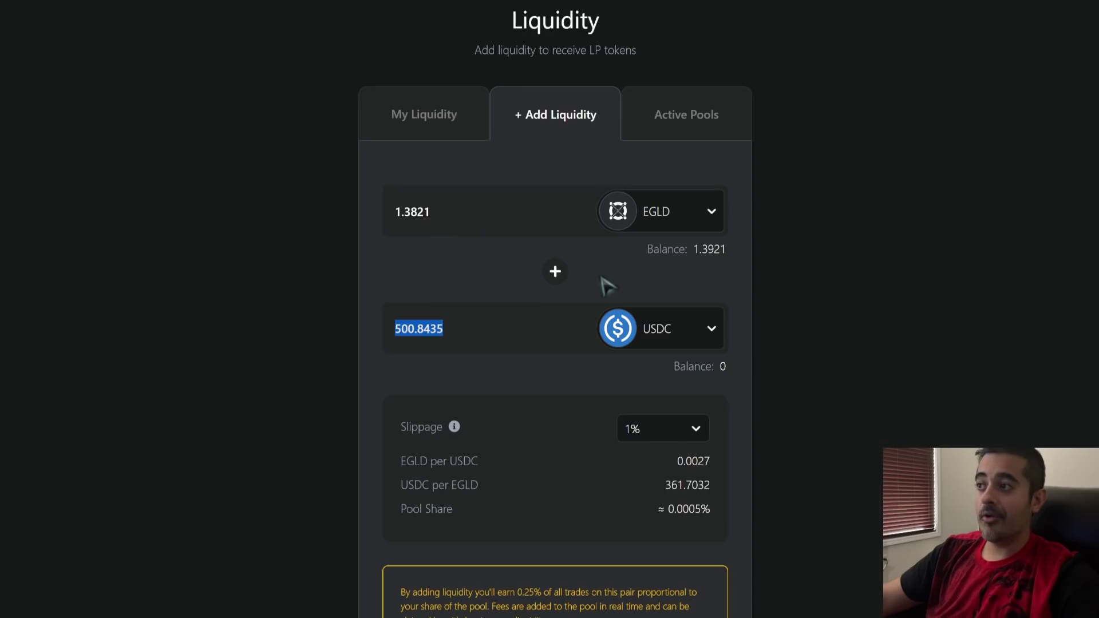
pyautogui.moveTo(447, 220); pyautogui.dragTo(347, 211)
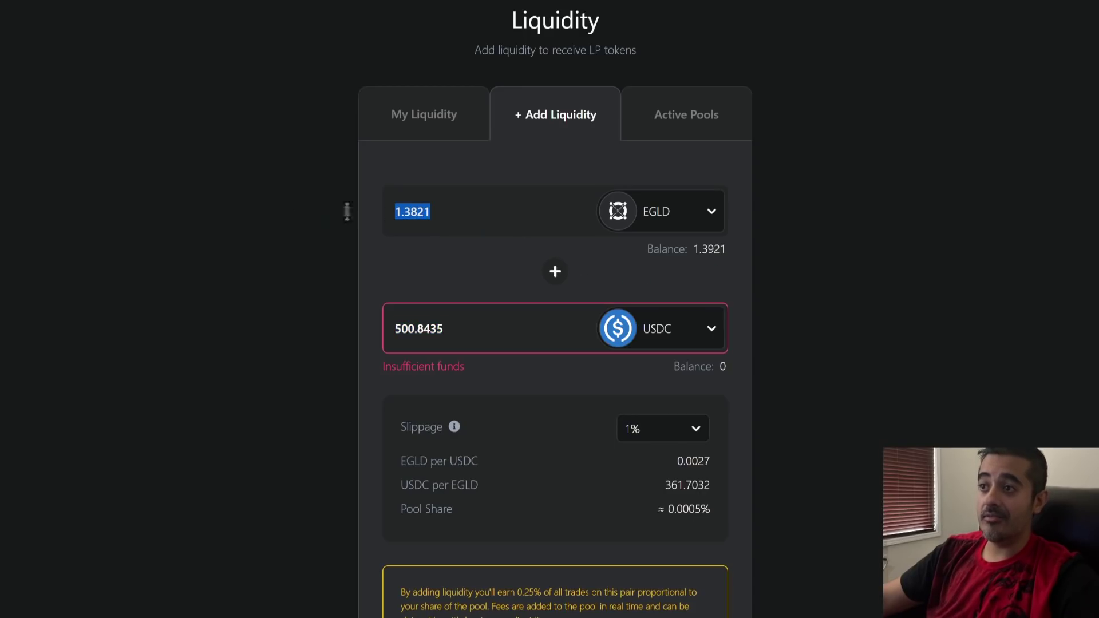
pyautogui.click(440, 340)
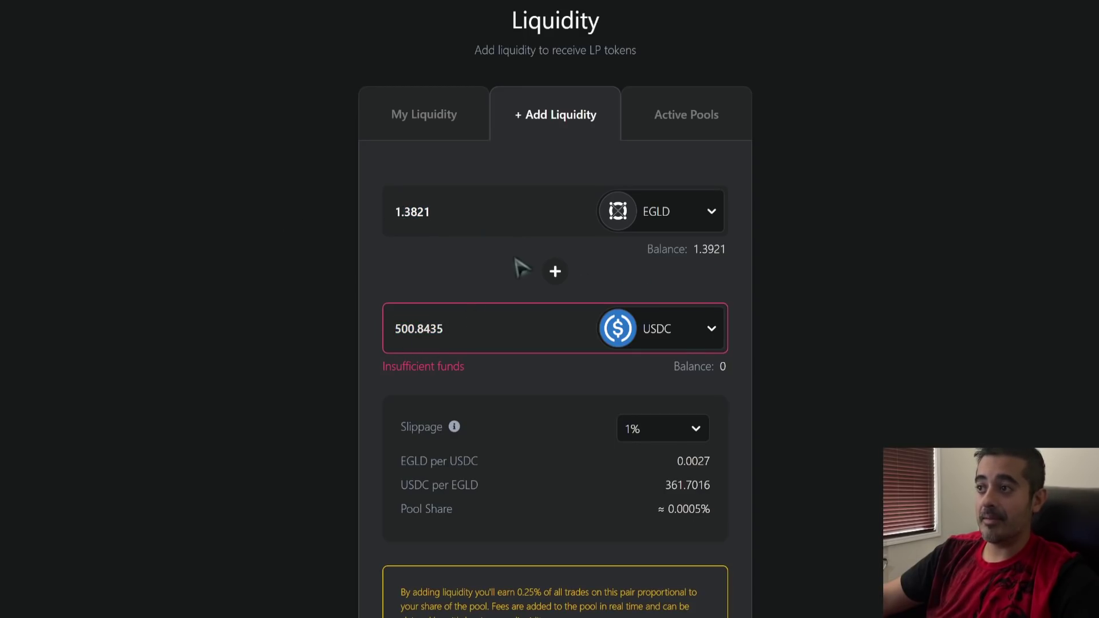
# Clear both the USDC and EGLD amounts from the Add Liquidity form.
pyautogui.moveTo(468, 321); pyautogui.dragTo(226, 331)
pyautogui.press('BackSpace')
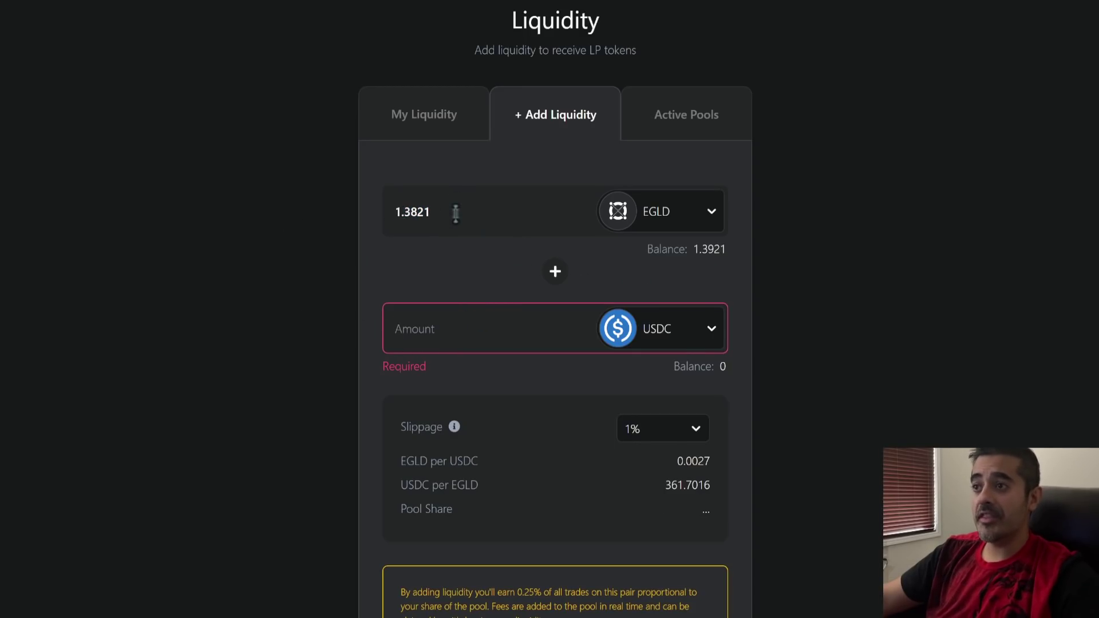
pyautogui.moveTo(456, 211); pyautogui.dragTo(220, 223)
pyautogui.press('BackSpace')
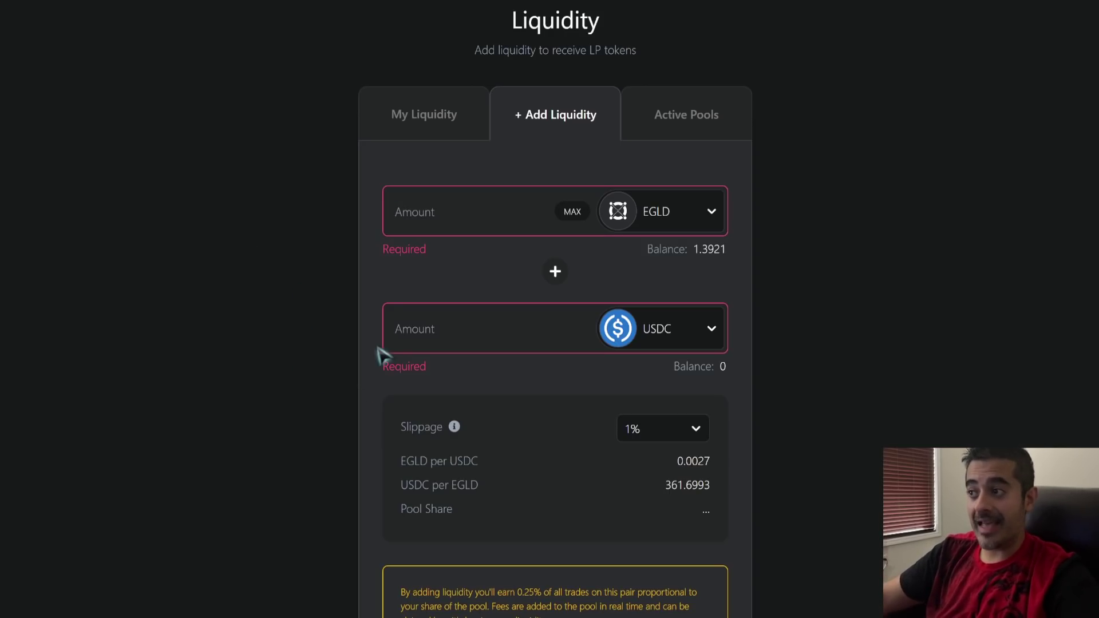
# Pair EGLD with MEX instead, fill in the maximum EGLD amount, and highlight the required MEX amount.
pyautogui.click(675, 312)
pyautogui.click(652, 369)
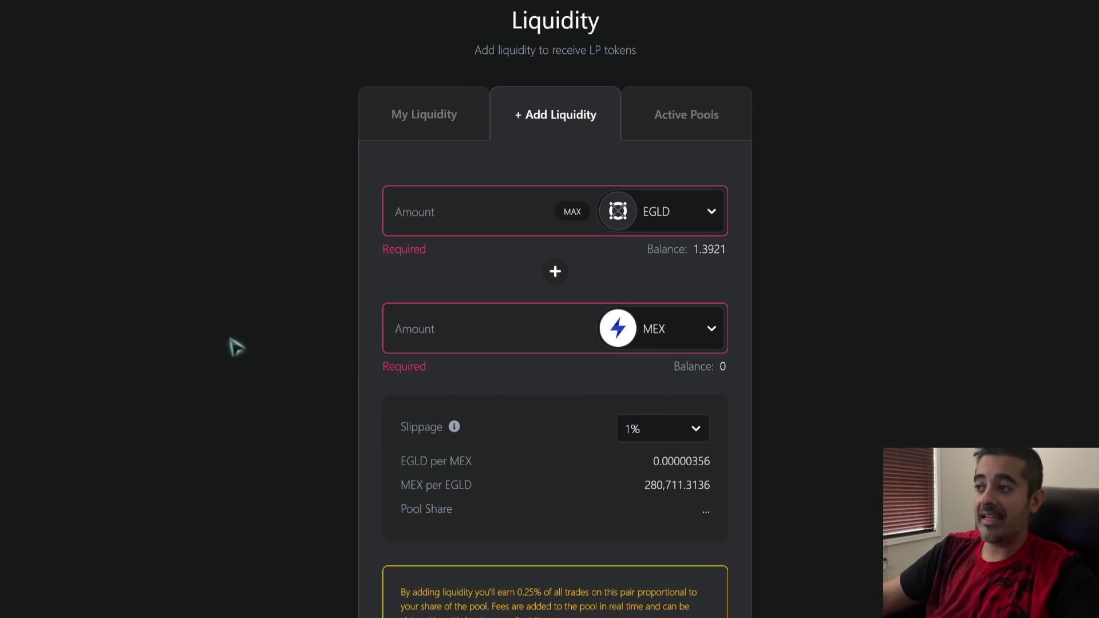
pyautogui.click(572, 212)
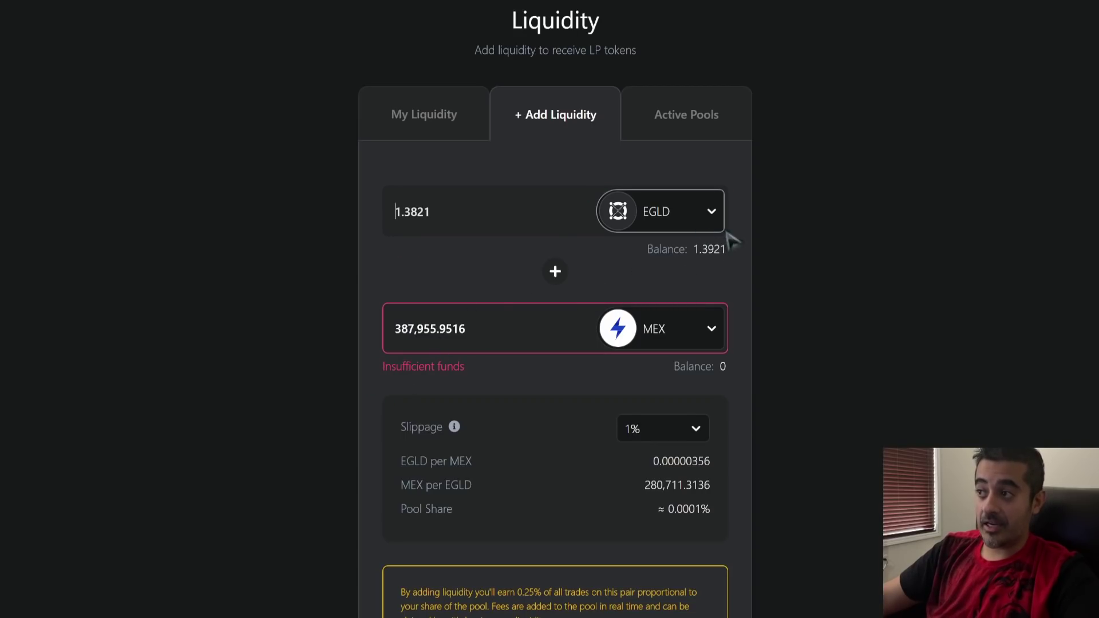
pyautogui.moveTo(473, 327); pyautogui.dragTo(239, 362)
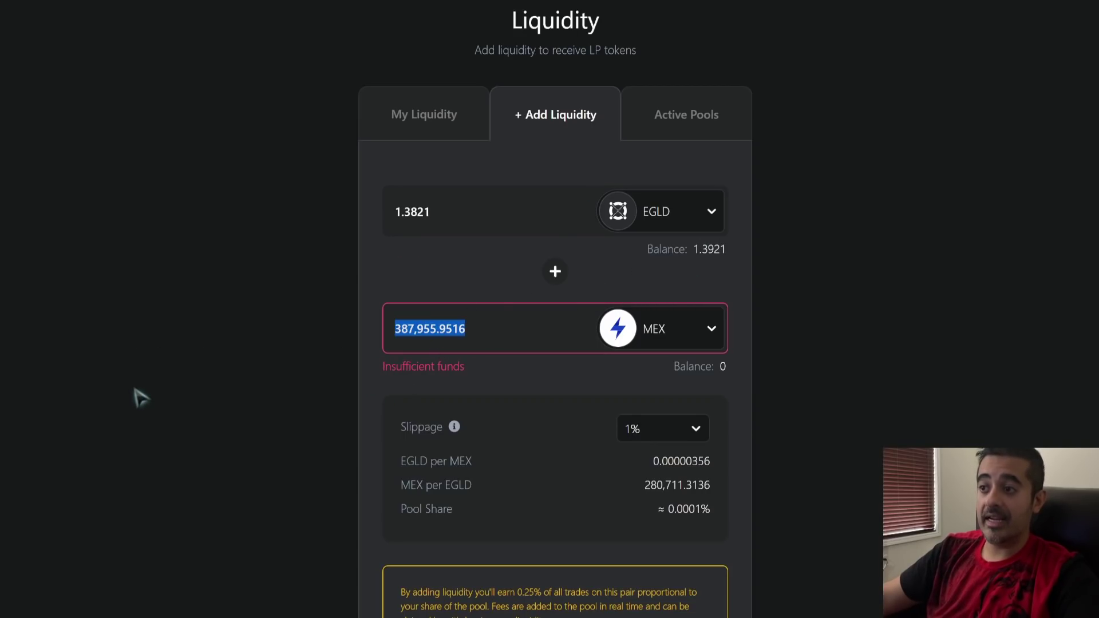
# Highlight the available EGLD balance under the EGLD amount on the Add Liquidity form, then clear the highlight.
pyautogui.click(149, 358)
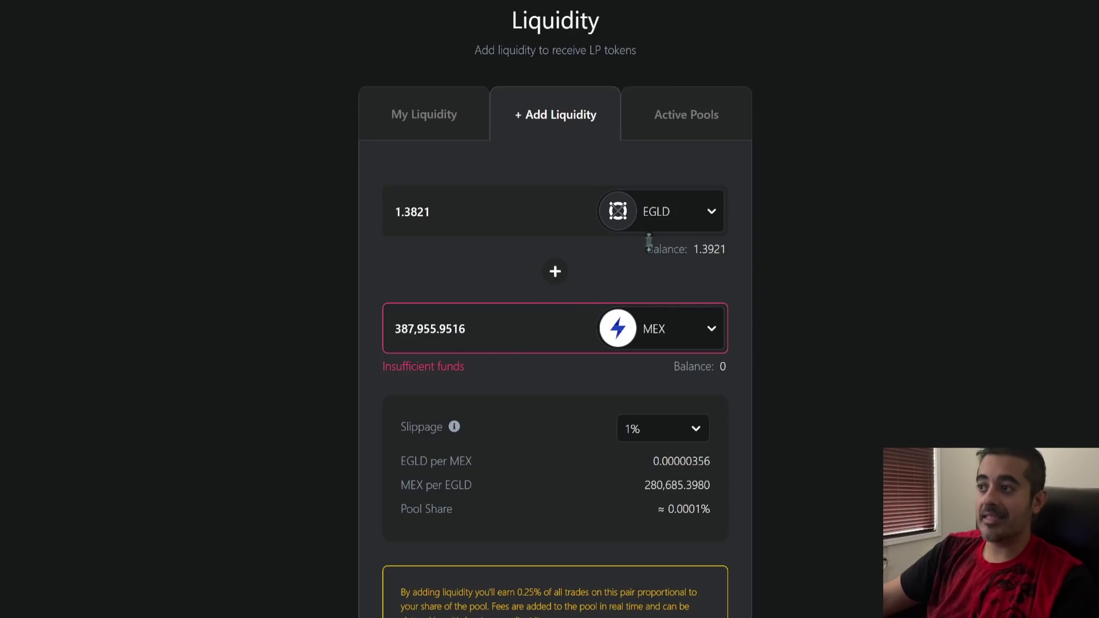
pyautogui.moveTo(649, 242); pyautogui.dragTo(709, 252)
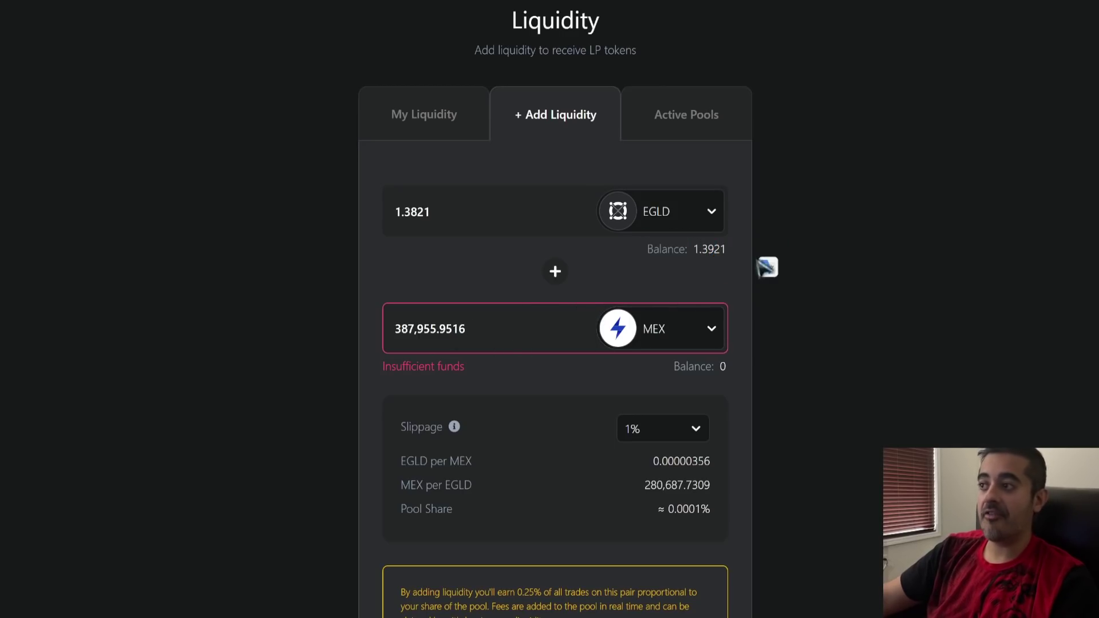
pyautogui.doubleClick(719, 249)
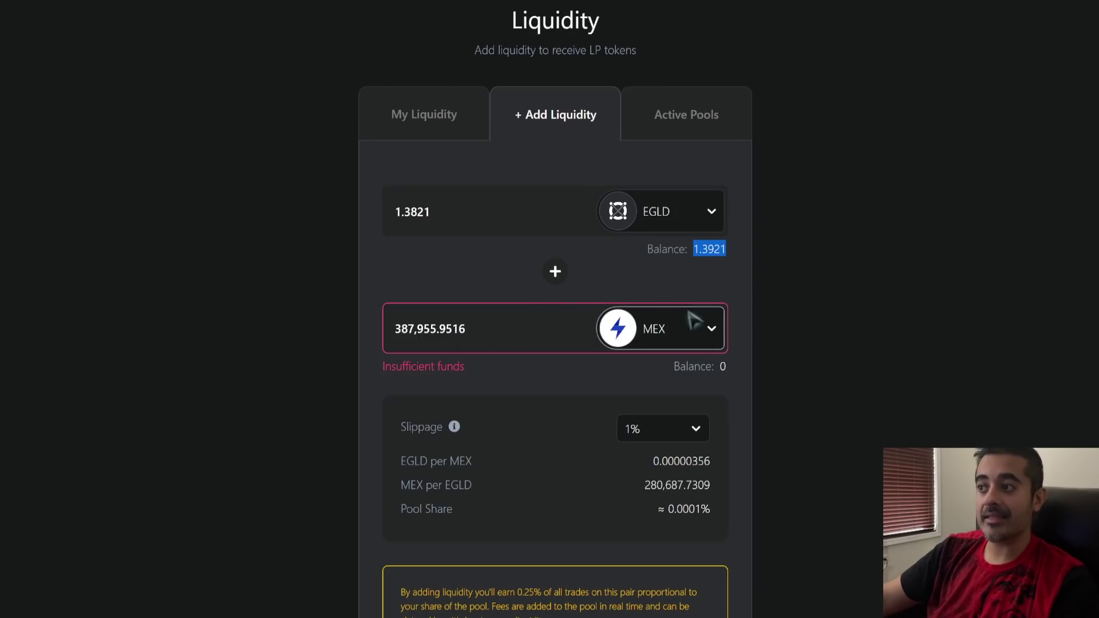
pyautogui.click(369, 328)
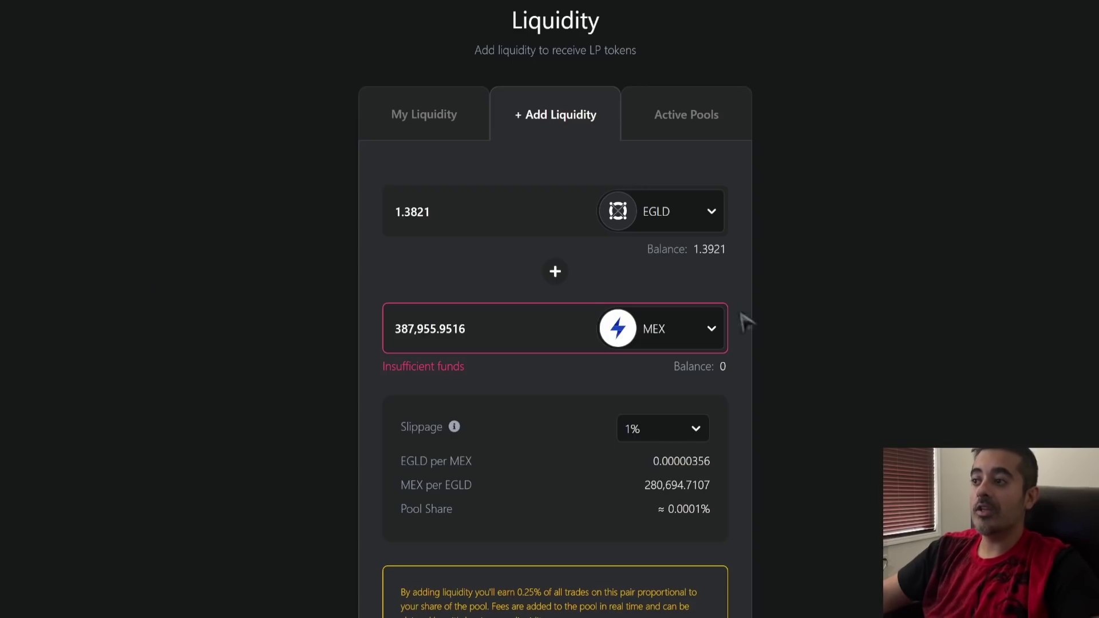
# View the active liquidity pools, return to the Add Liquidity form and read the explanation of slippage.
pyautogui.click(670, 134)
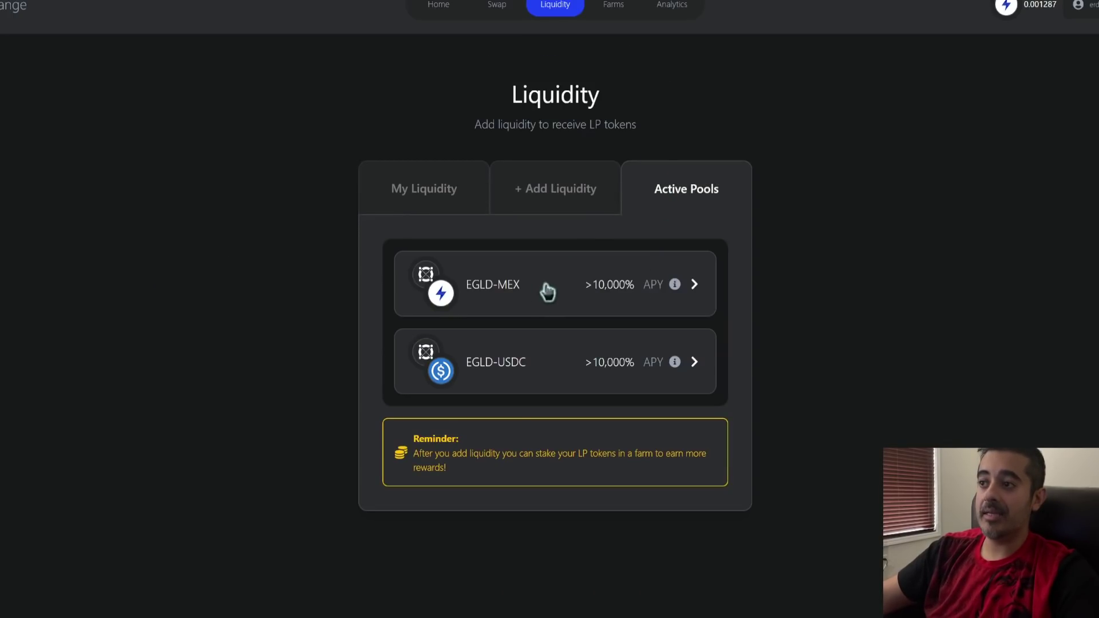
pyautogui.click(576, 187)
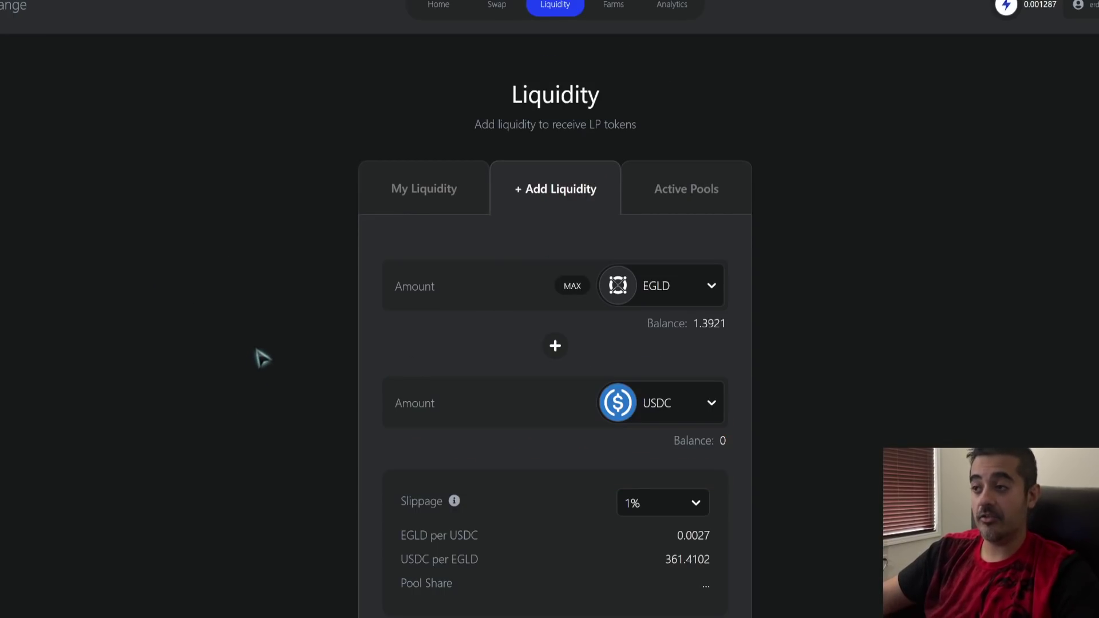
pyautogui.scroll(-1, 270, 338)
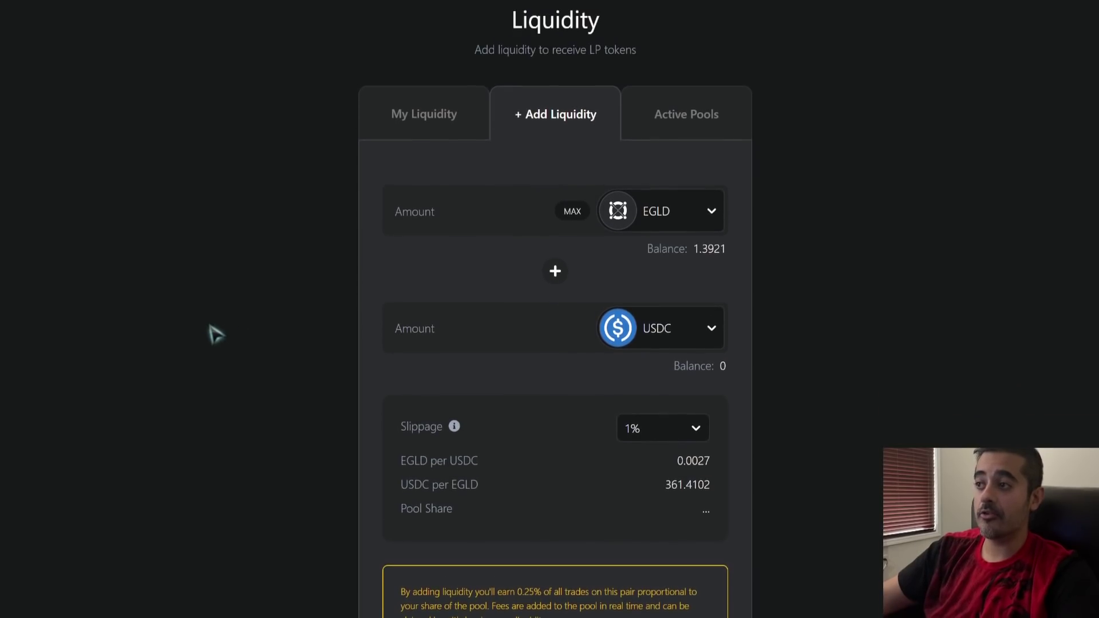
pyautogui.moveTo(456, 429)
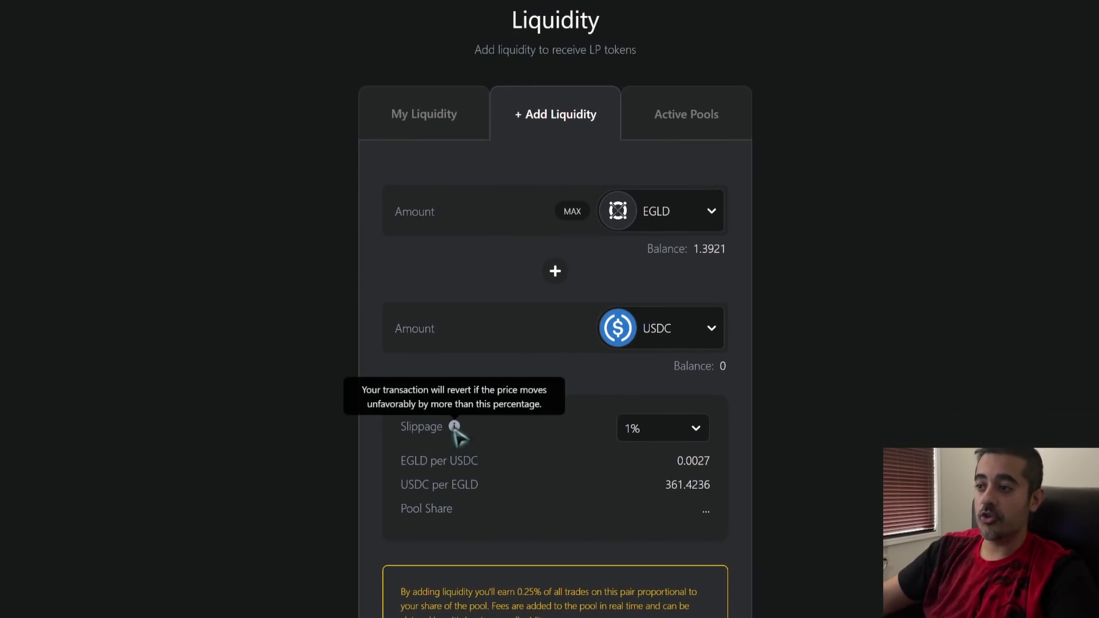
# Set up a token swap from EGLD to MEX on the Swap page.
pyautogui.scroll(1, 444, 311)
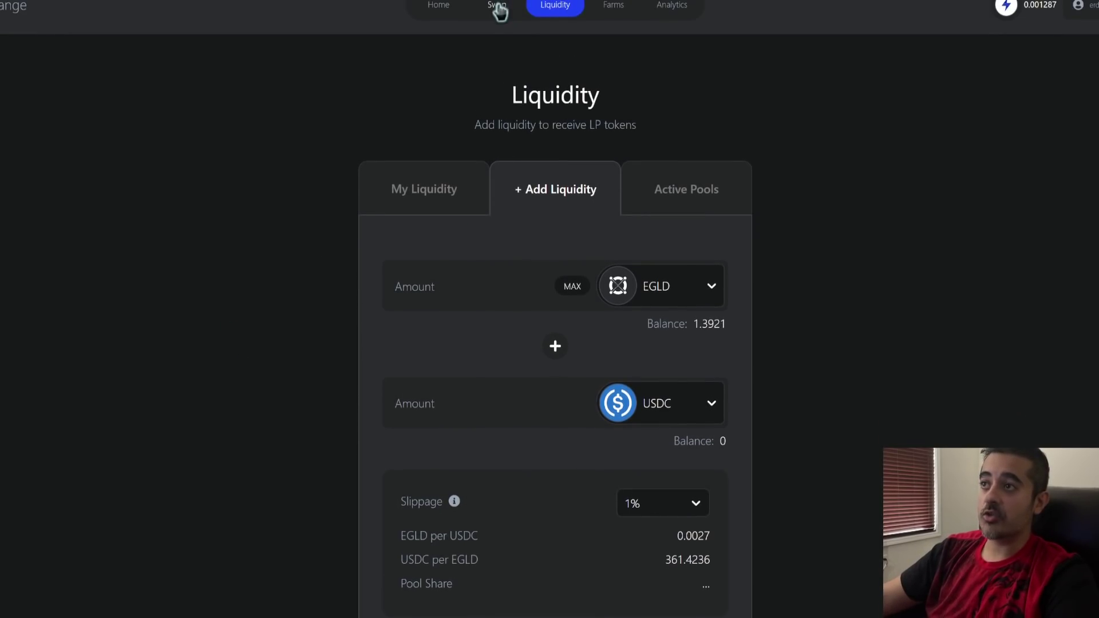
pyautogui.click(499, 11)
pyautogui.scroll(-1, 453, 435)
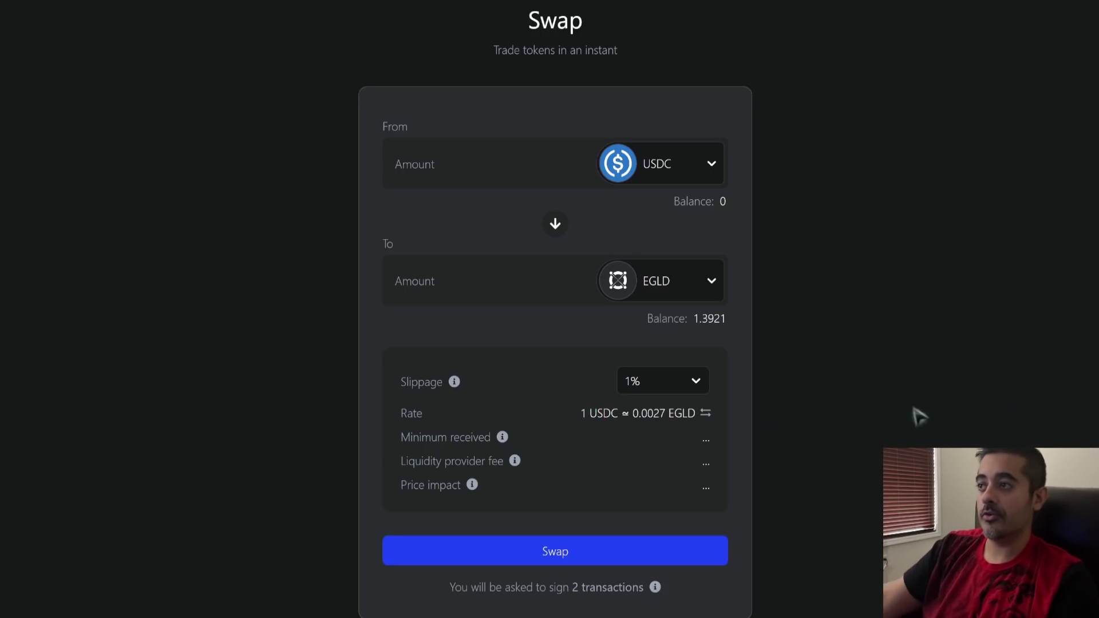
pyautogui.click(709, 164)
pyautogui.click(660, 208)
pyautogui.click(693, 266)
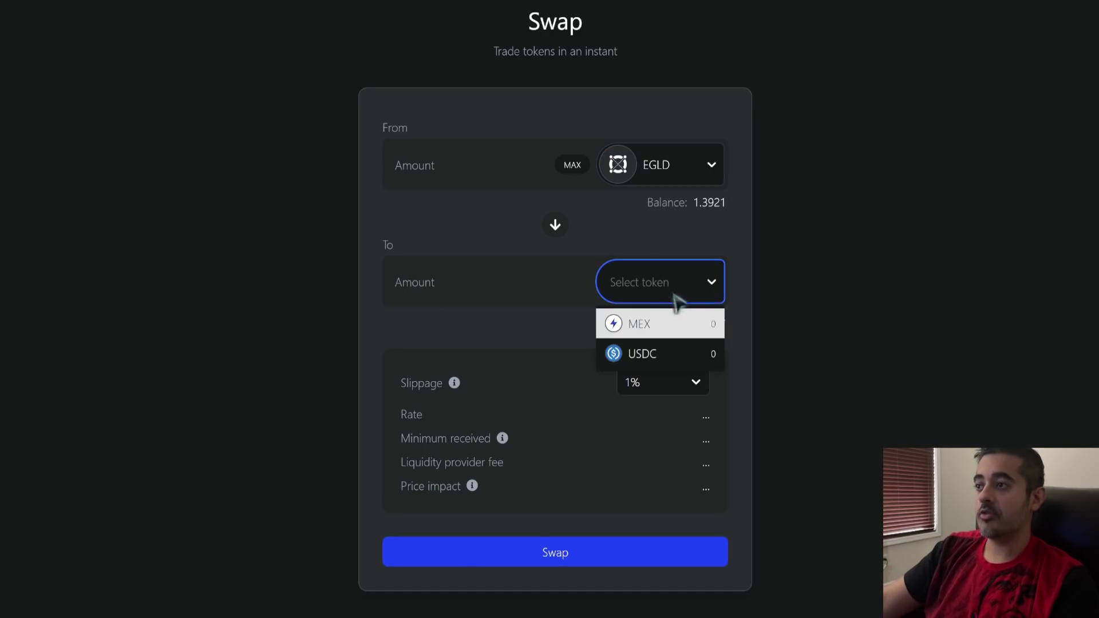
pyautogui.click(638, 323)
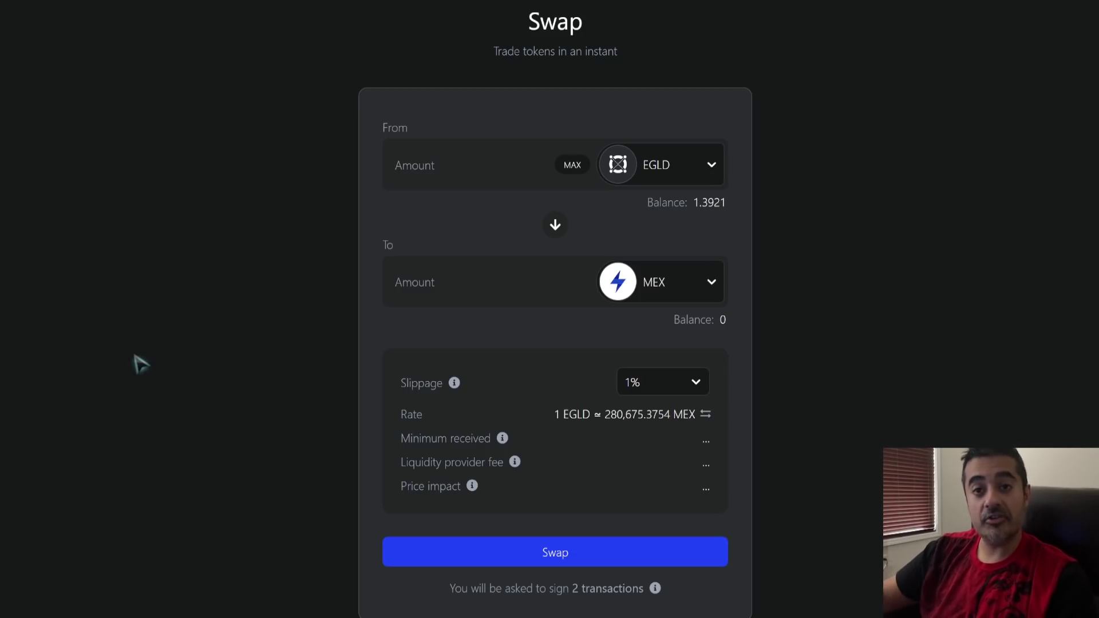
pyautogui.scroll(1, 249, 239)
pyautogui.scroll(-1, 251, 237)
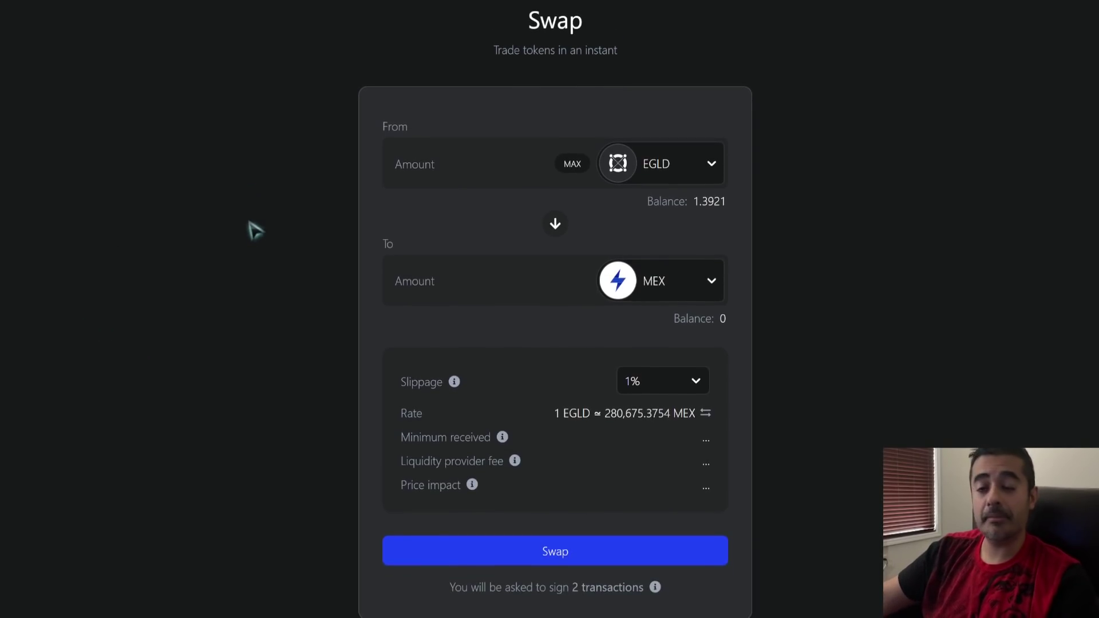
pyautogui.scroll(1, 366, 304)
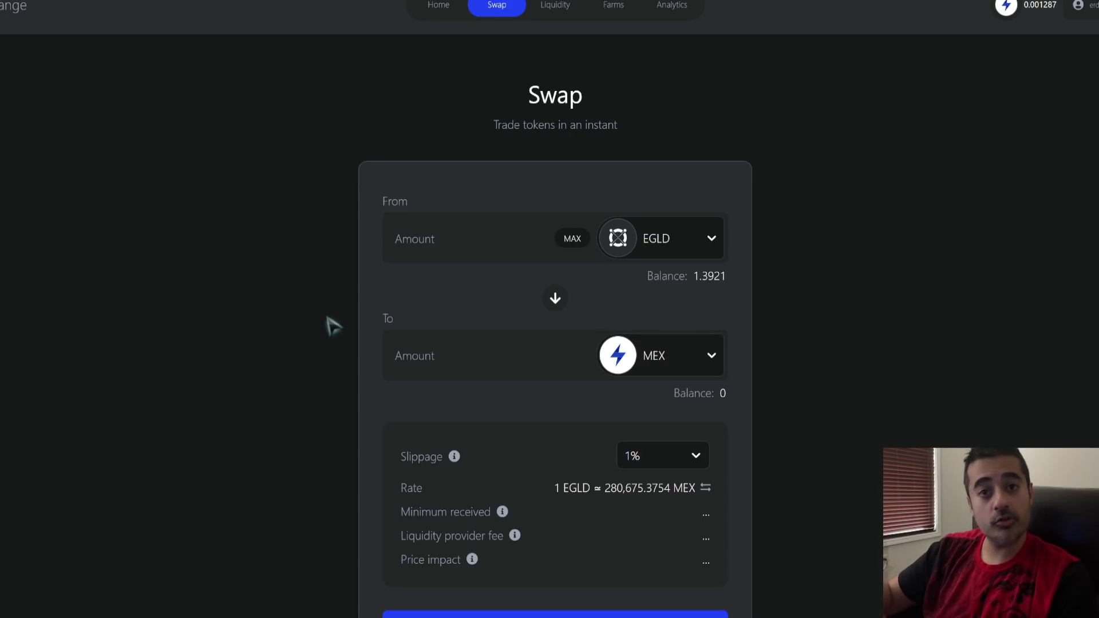
pyautogui.scroll(-1, 310, 338)
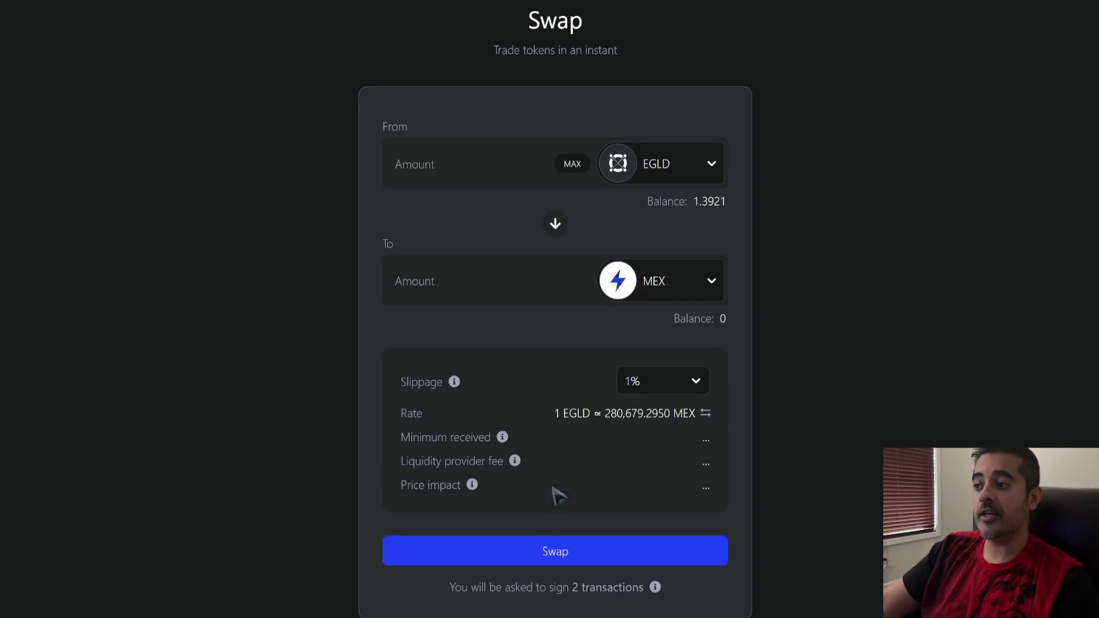
pyautogui.scroll(1, 555, 493)
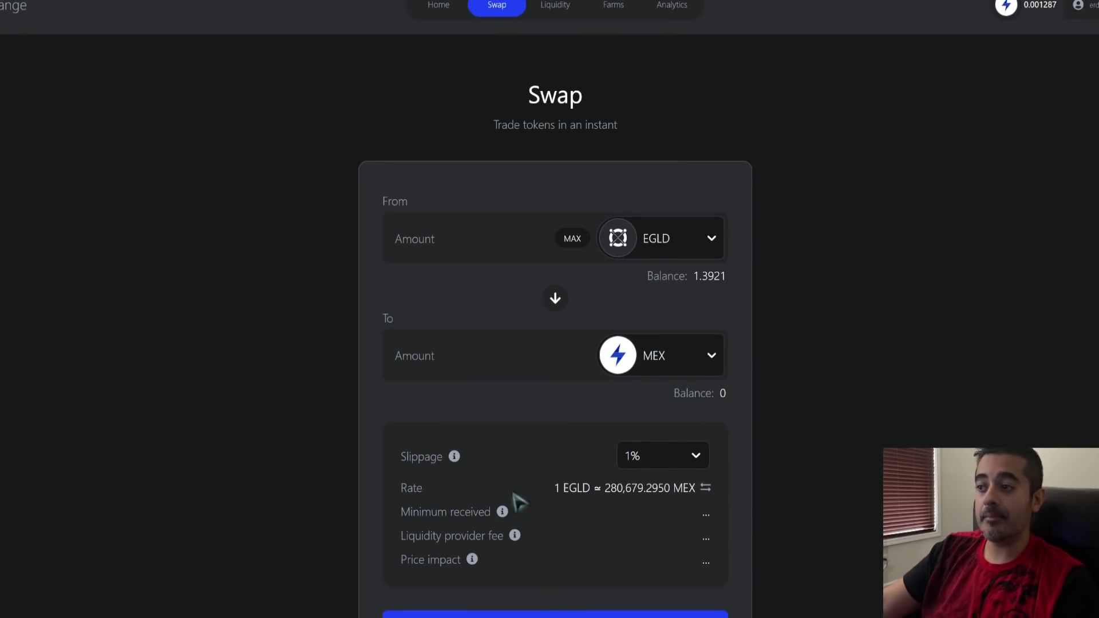
# Check the available slippage options for the EGLD to MEX swap, keeping 1% selected.
pyautogui.click(679, 463)
pyautogui.click(240, 506)
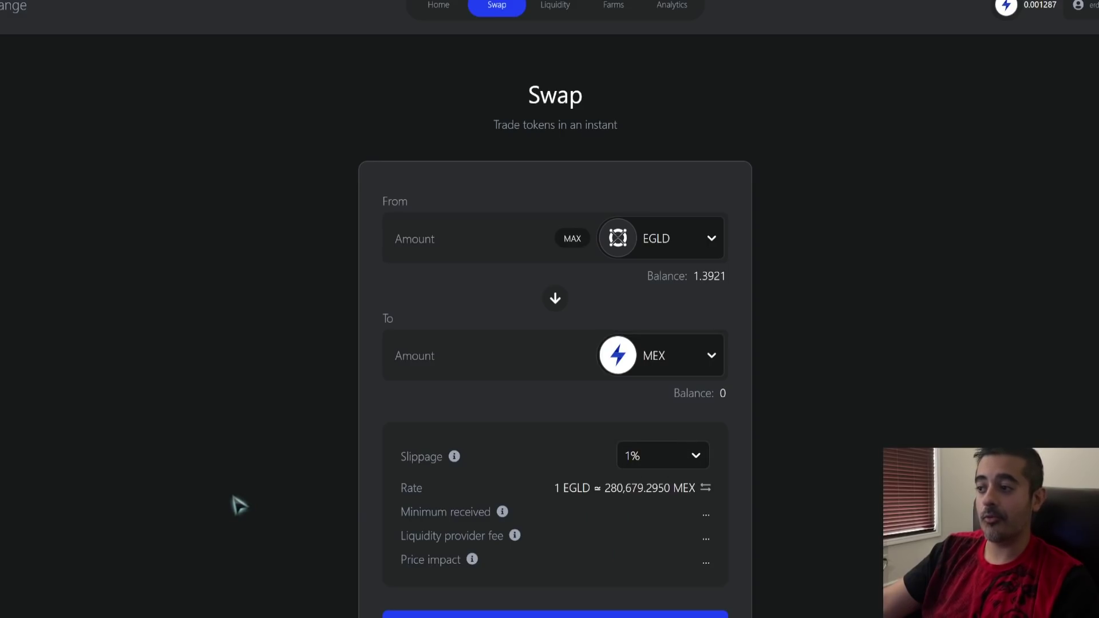
pyautogui.click(670, 457)
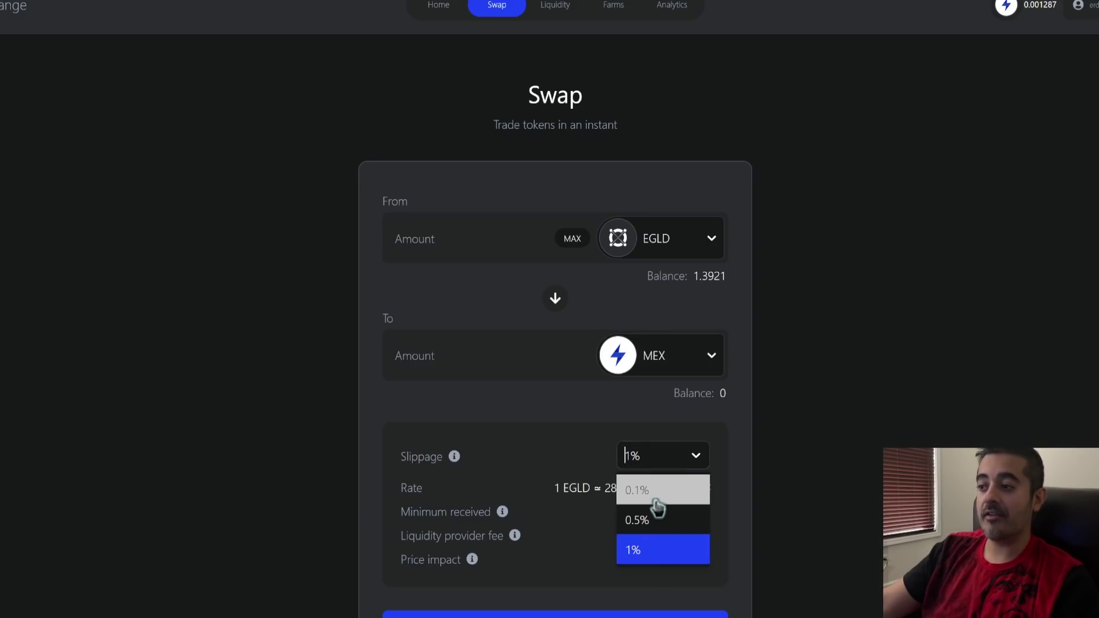
pyautogui.click(268, 473)
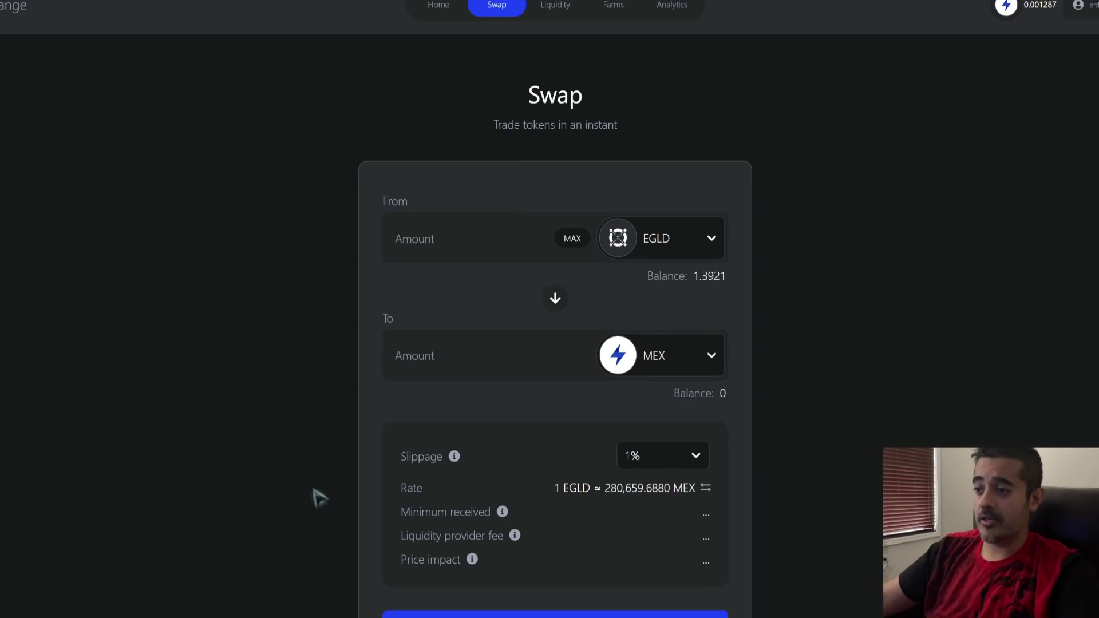
# Go to the Farms page and expand the EGLD-MEX farm to view its staked positions.
pyautogui.click(590, 10)
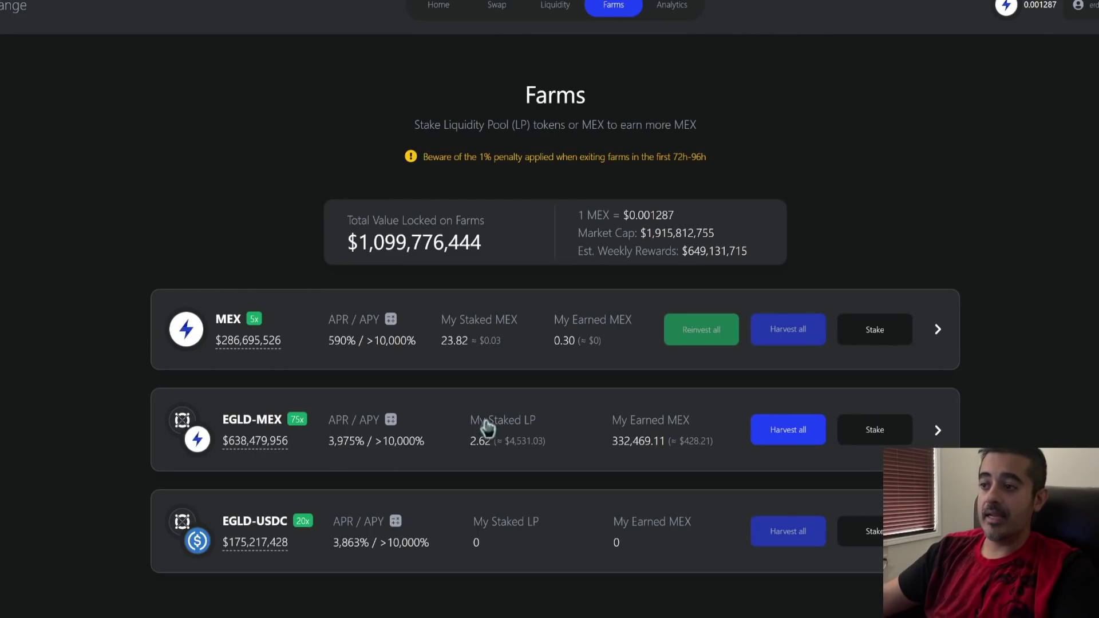
pyautogui.click(503, 429)
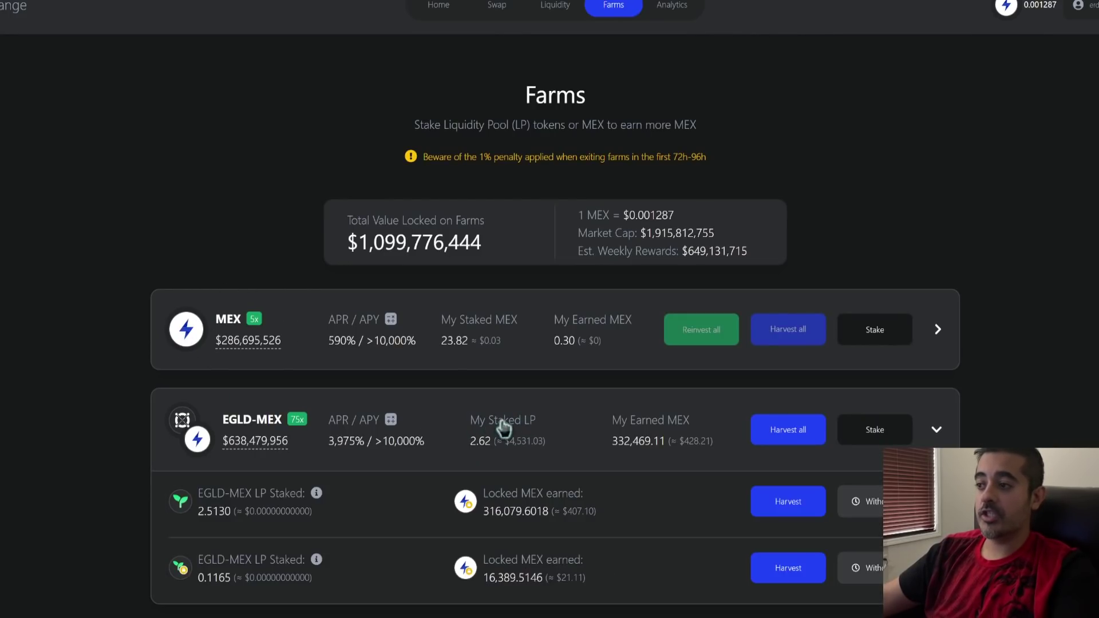
pyautogui.scroll(-3, 54, 373)
pyautogui.scroll(2, 51, 373)
pyautogui.scroll(-1, 51, 373)
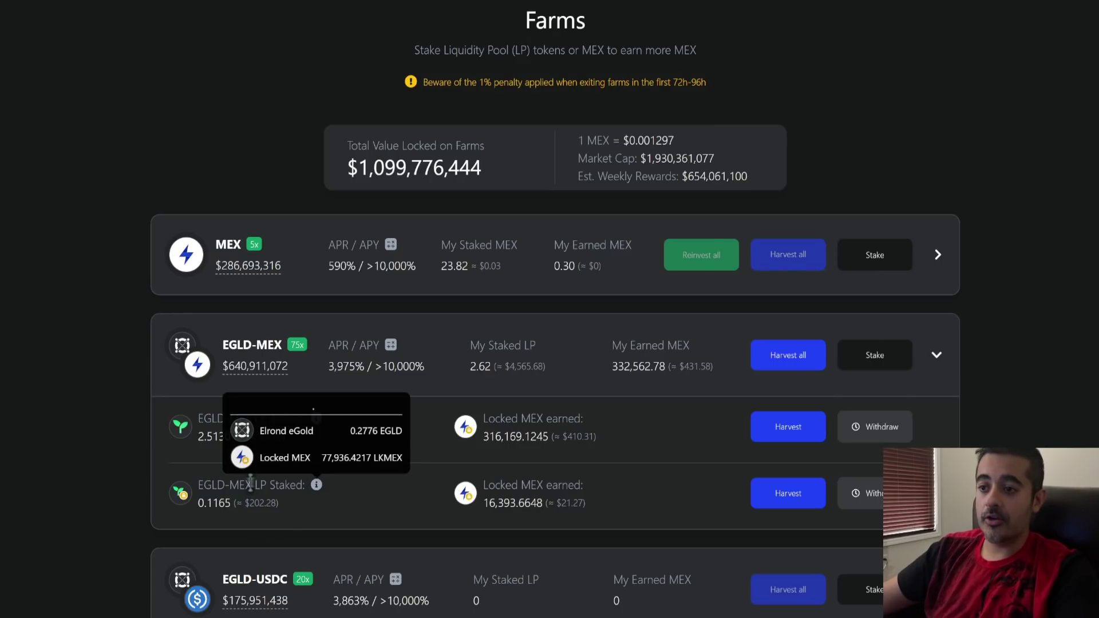
# Highlight the second EGLD-MEX LP staked position and examine its token breakdown.
pyautogui.moveTo(219, 485); pyautogui.dragTo(295, 484)
pyautogui.click(298, 498)
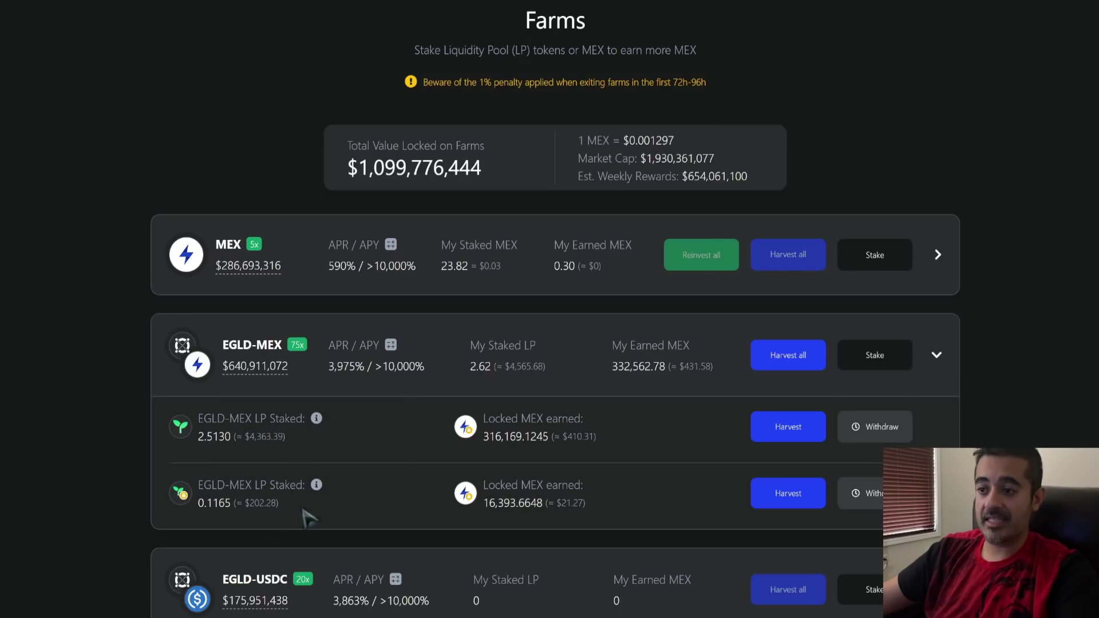
pyautogui.moveTo(210, 484); pyautogui.dragTo(278, 511)
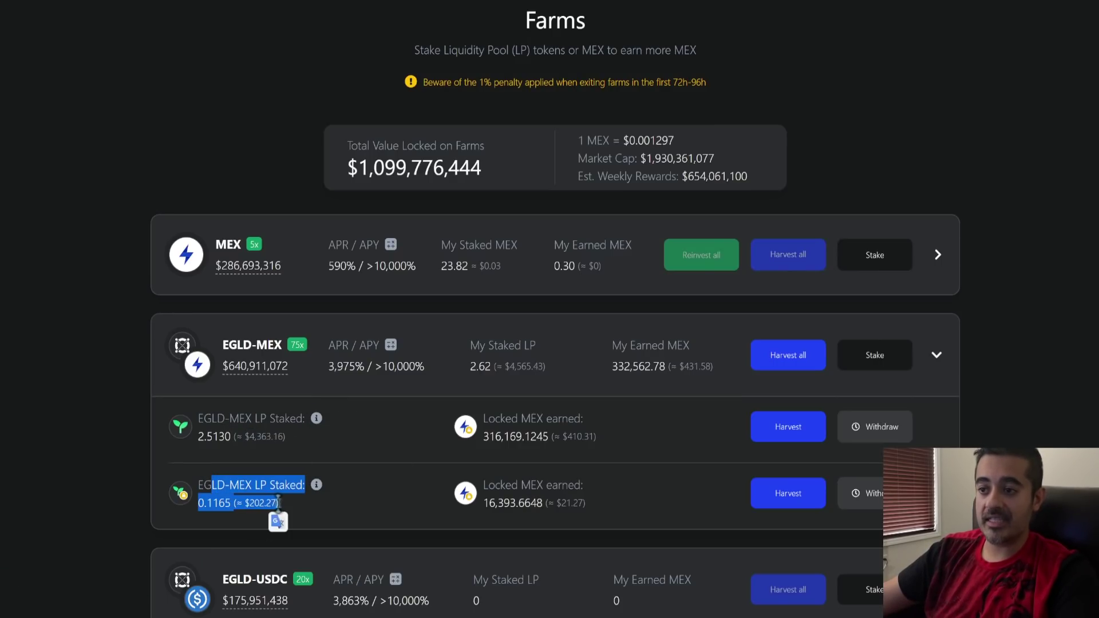
pyautogui.click(292, 518)
pyautogui.moveTo(318, 486)
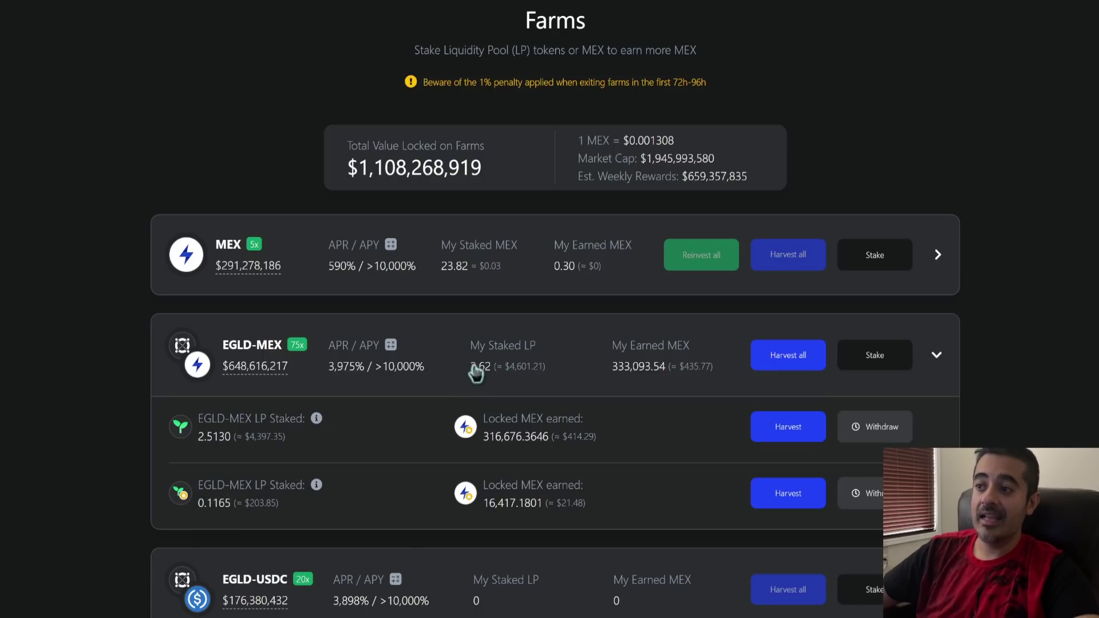
# Examine the total staked LP of the EGLD-MEX farm and the token breakdown of its first staked position.
pyautogui.moveTo(478, 369); pyautogui.dragTo(561, 372)
pyautogui.click(500, 408)
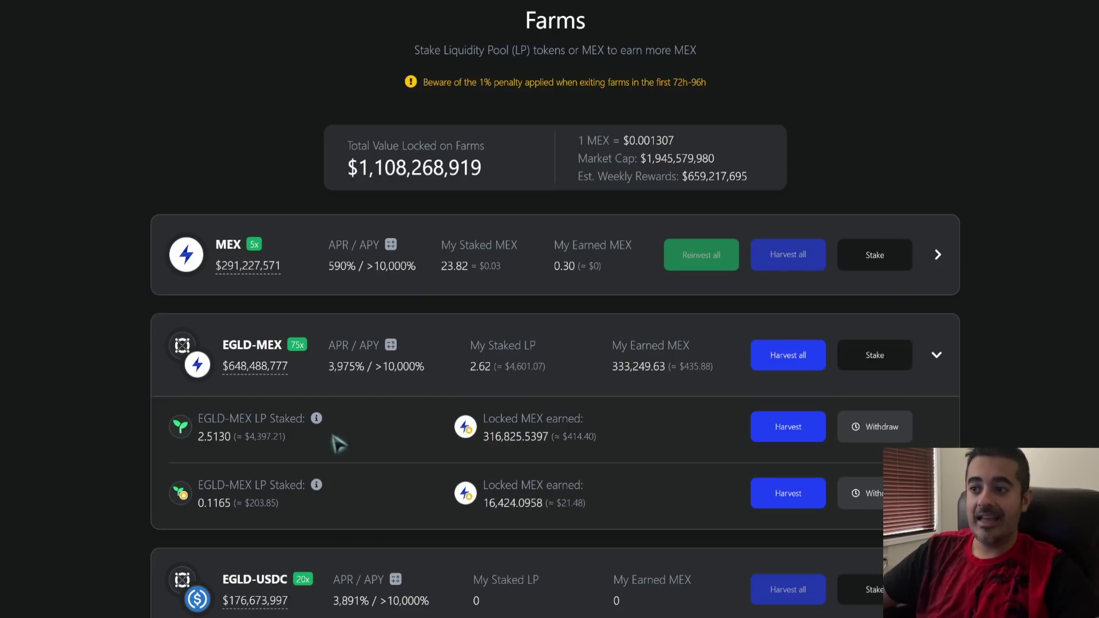
pyautogui.moveTo(321, 419)
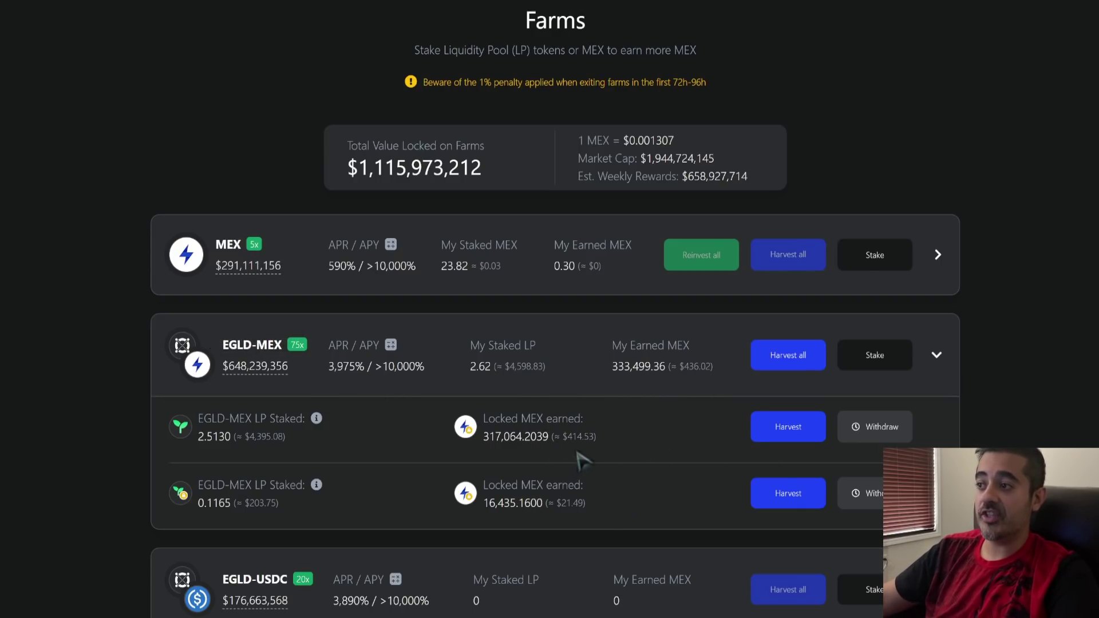
pyautogui.scroll(1, 579, 469)
pyautogui.scroll(-1, 621, 489)
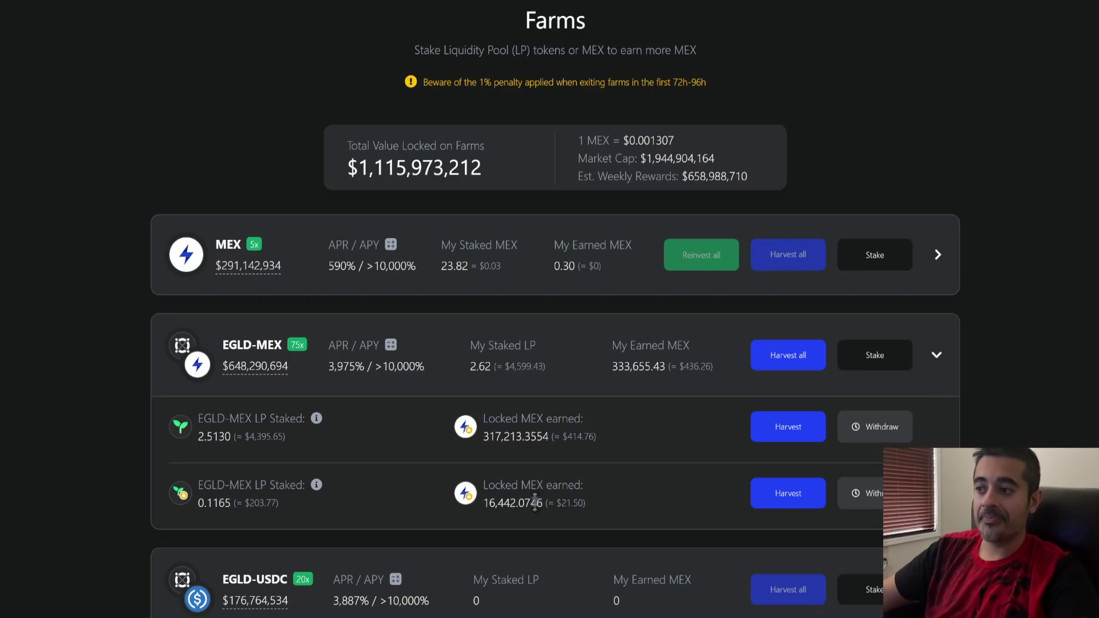
# Return to the Add Liquidity form on the Liquidity page and pair EGLD with LKMEX.
pyautogui.scroll(1, 598, 475)
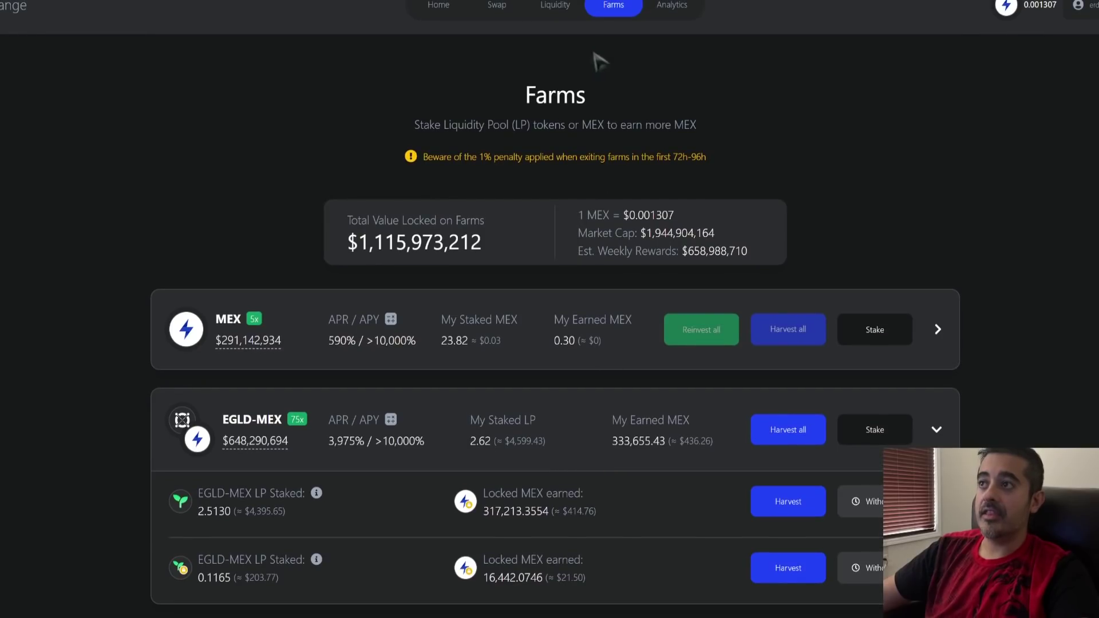
pyautogui.click(561, 7)
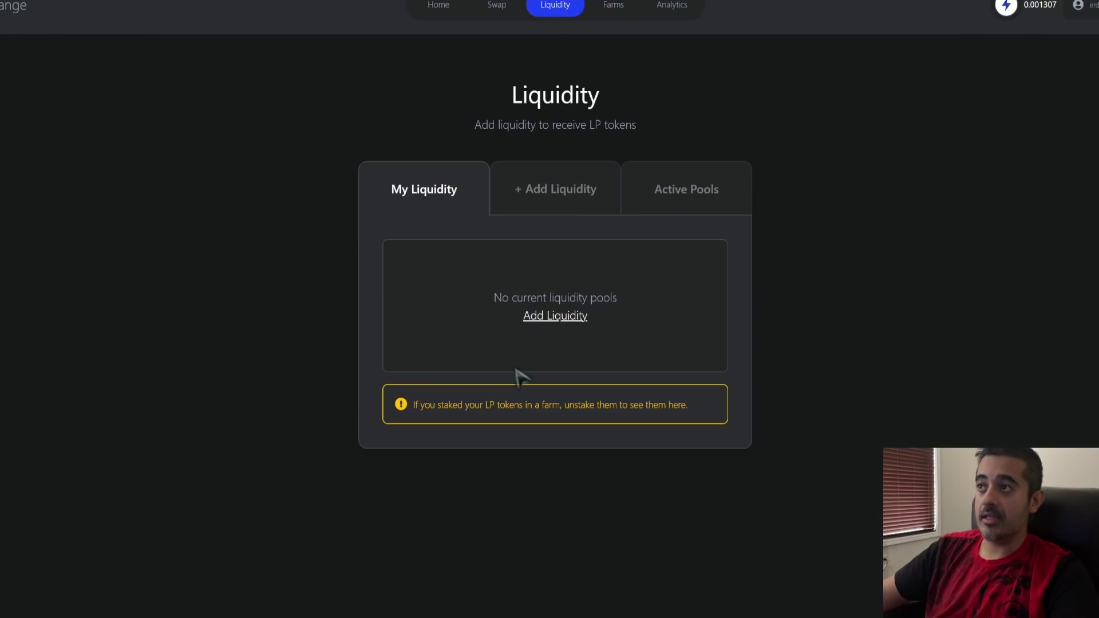
pyautogui.click(567, 186)
pyautogui.click(713, 404)
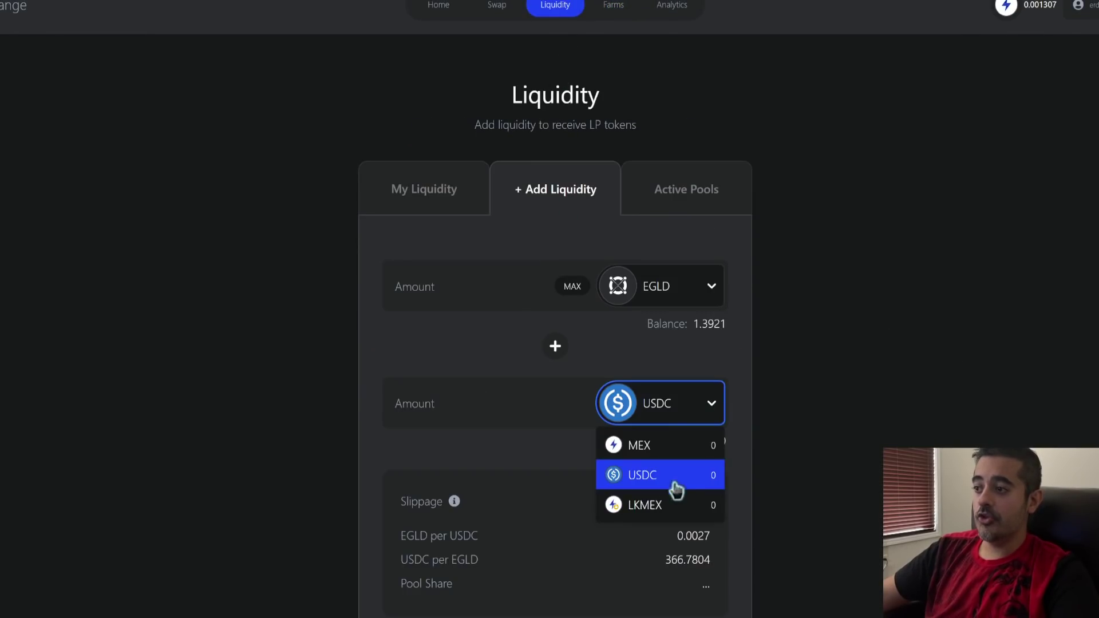
pyautogui.click(650, 508)
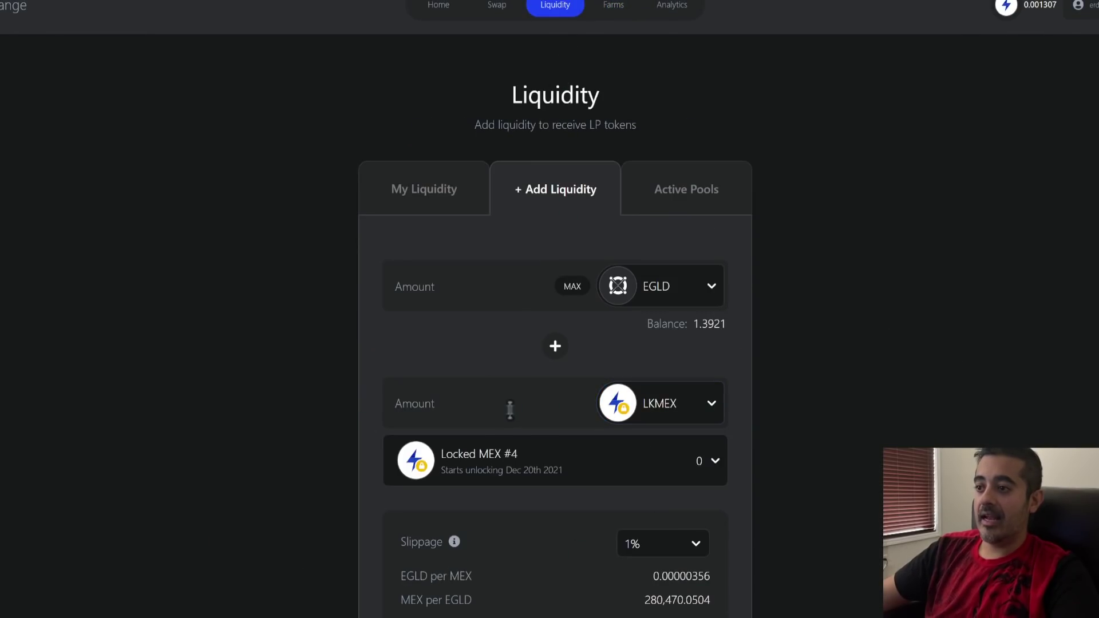
# Point out the LKMEX and EGLD amount fields on the Add Liquidity form without entering any amounts.
pyautogui.click(456, 401)
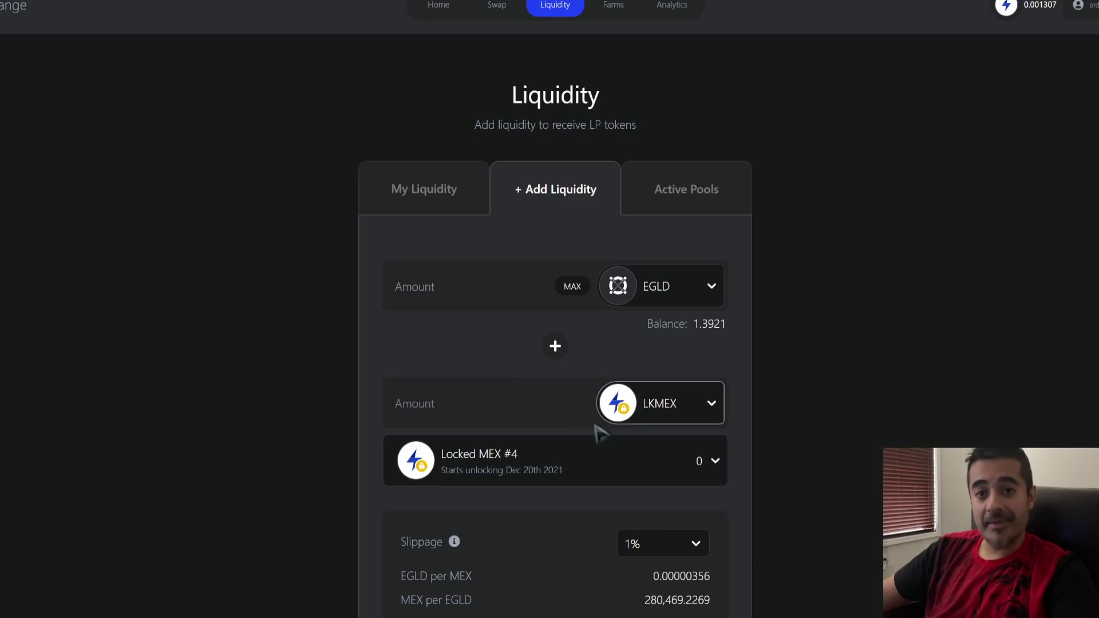
pyautogui.click(474, 286)
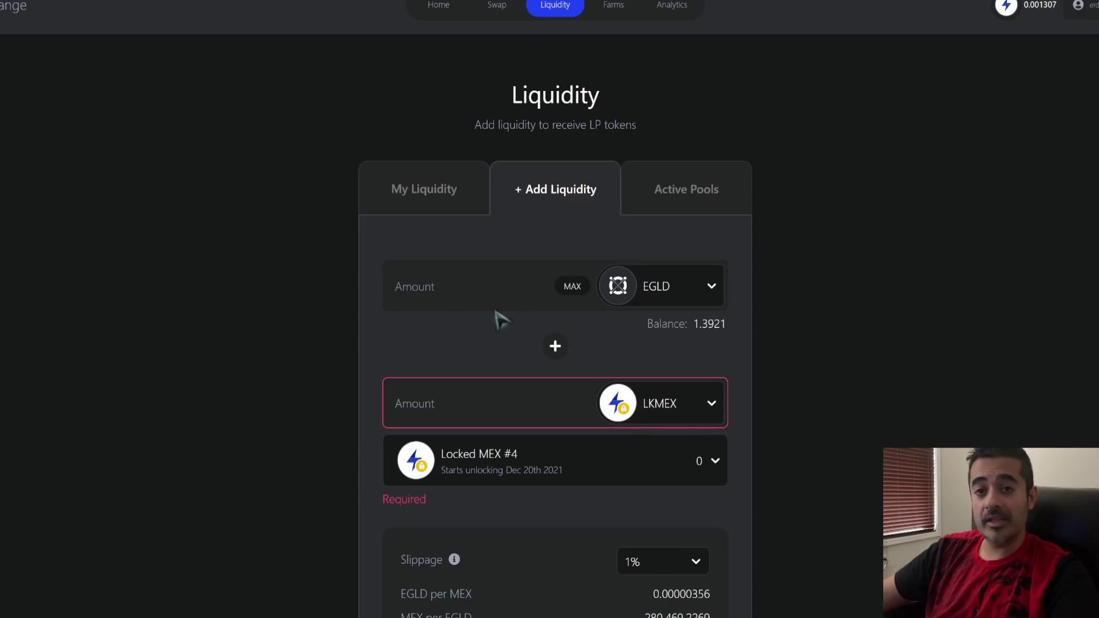
pyautogui.click(384, 343)
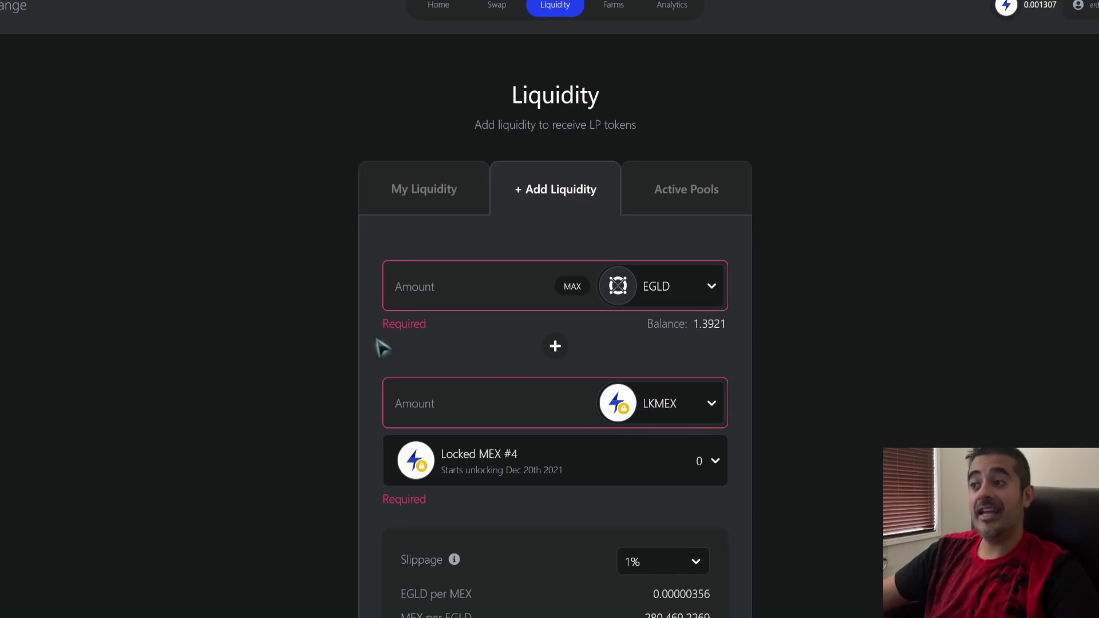
# Open the Farms page and expand the EGLD-MEX farm to examine its staked positions and earned rewards.
pyautogui.click(614, 7)
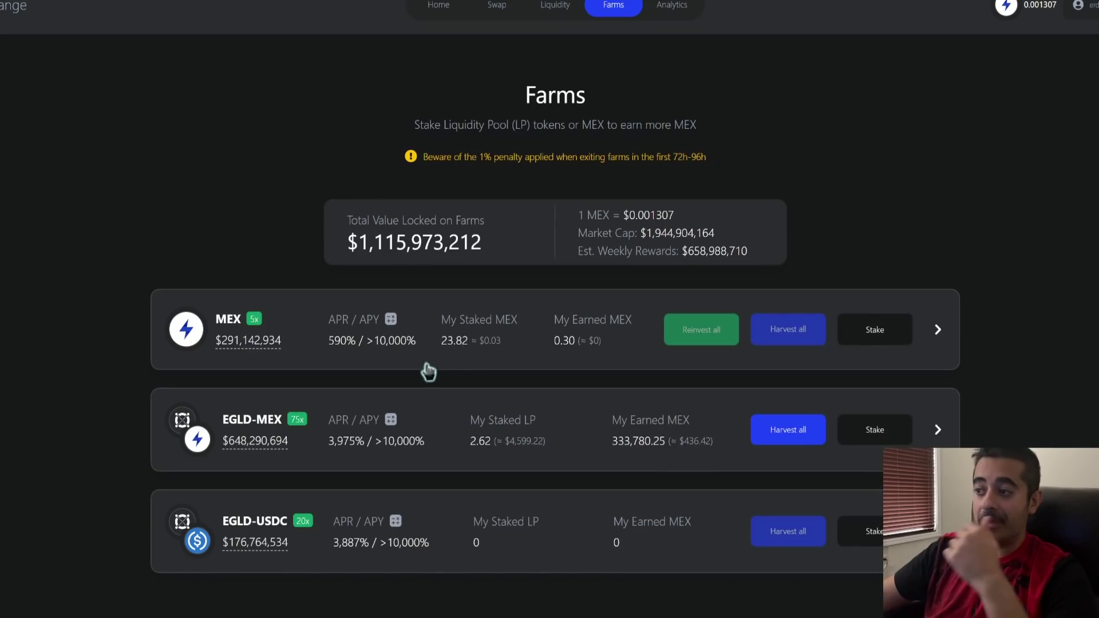
pyautogui.click(554, 433)
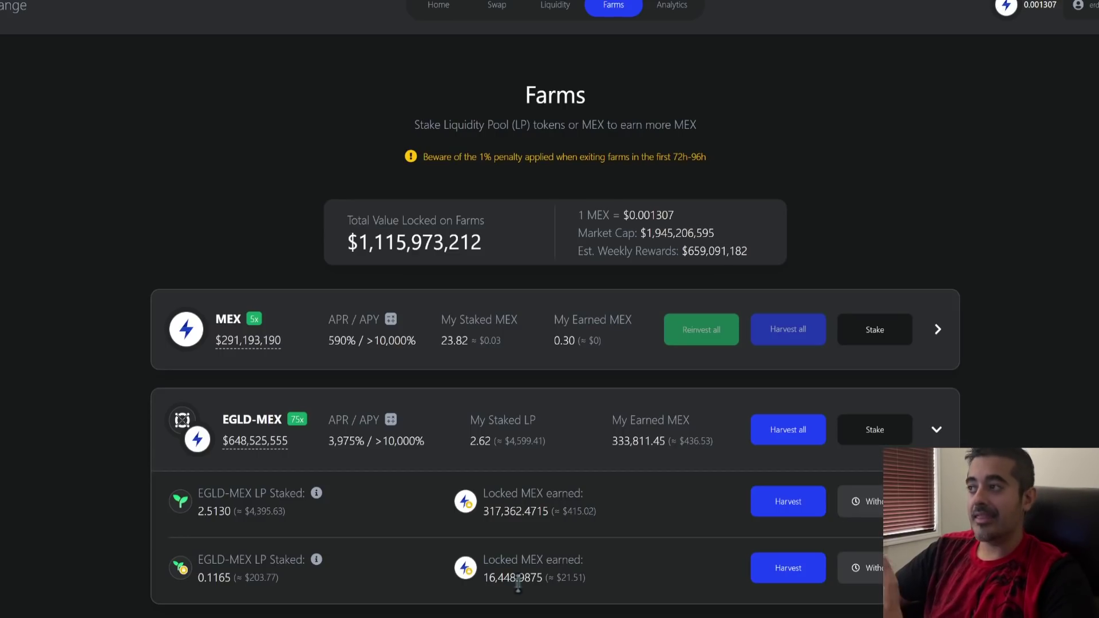
pyautogui.scroll(-2, 475, 511)
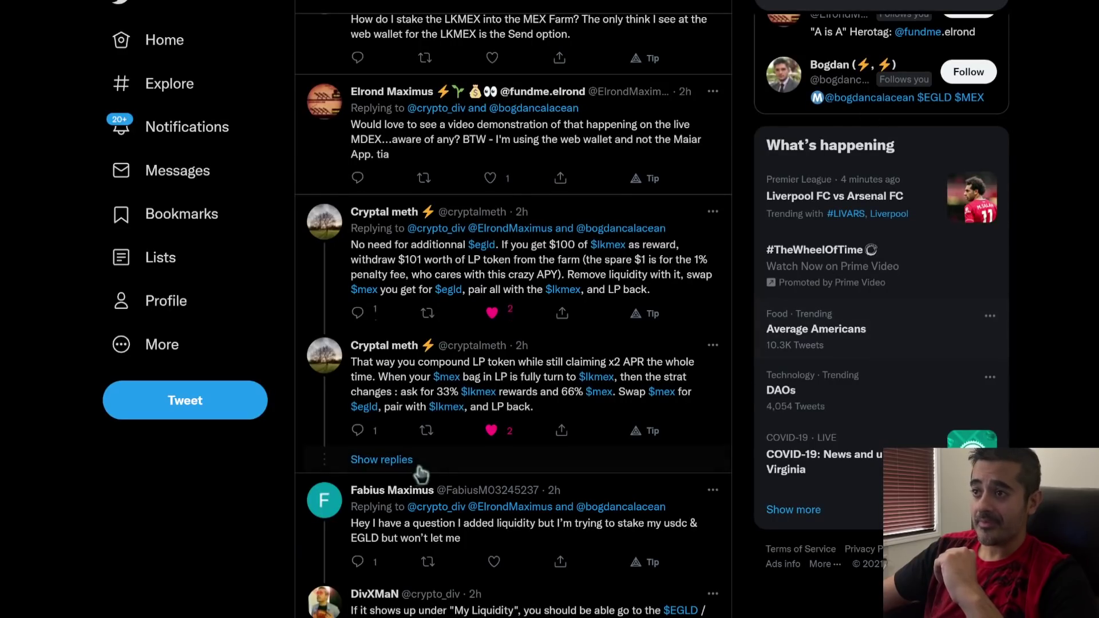
# Switch to the Twitter thread and read the tweet about staking harvested LKMEX rewards back into the EGLD/MEX farm.
pyautogui.scroll(10, 479, 424)
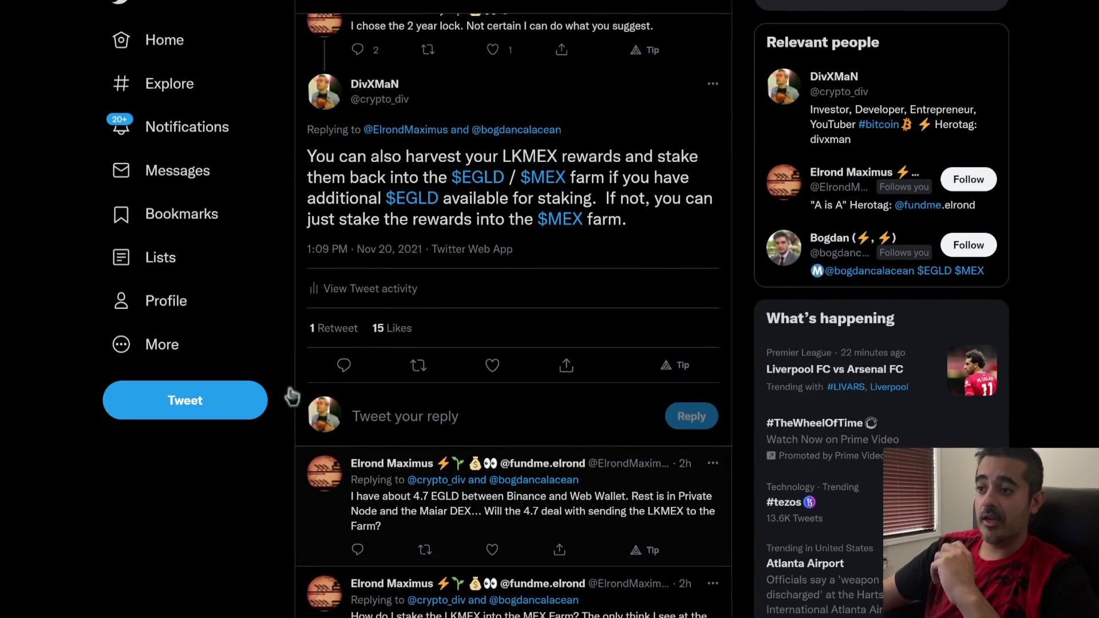
pyautogui.scroll(-1, 276, 396)
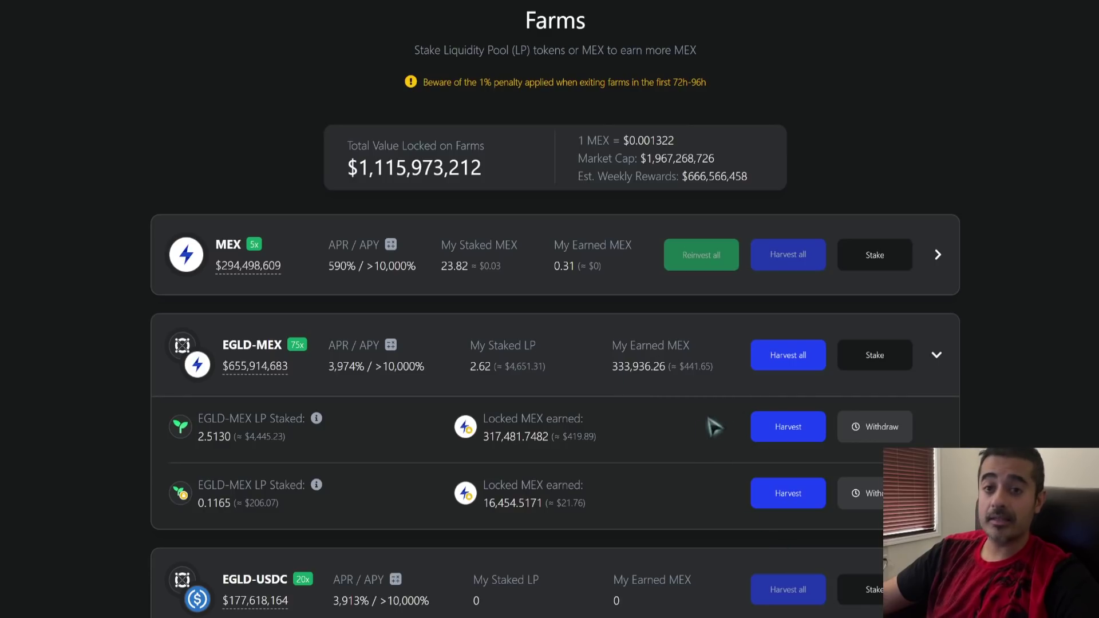
# Return to the exchange's Add Liquidity form and pair EGLD with LKMEX.
pyautogui.scroll(2, 630, 344)
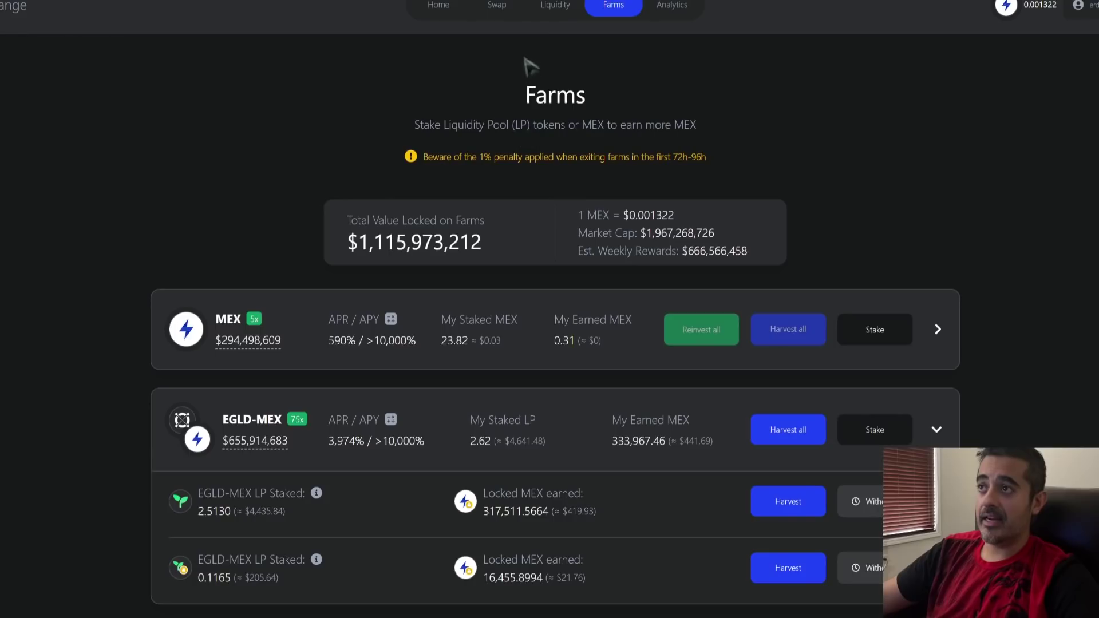
pyautogui.click(544, 10)
pyautogui.click(589, 182)
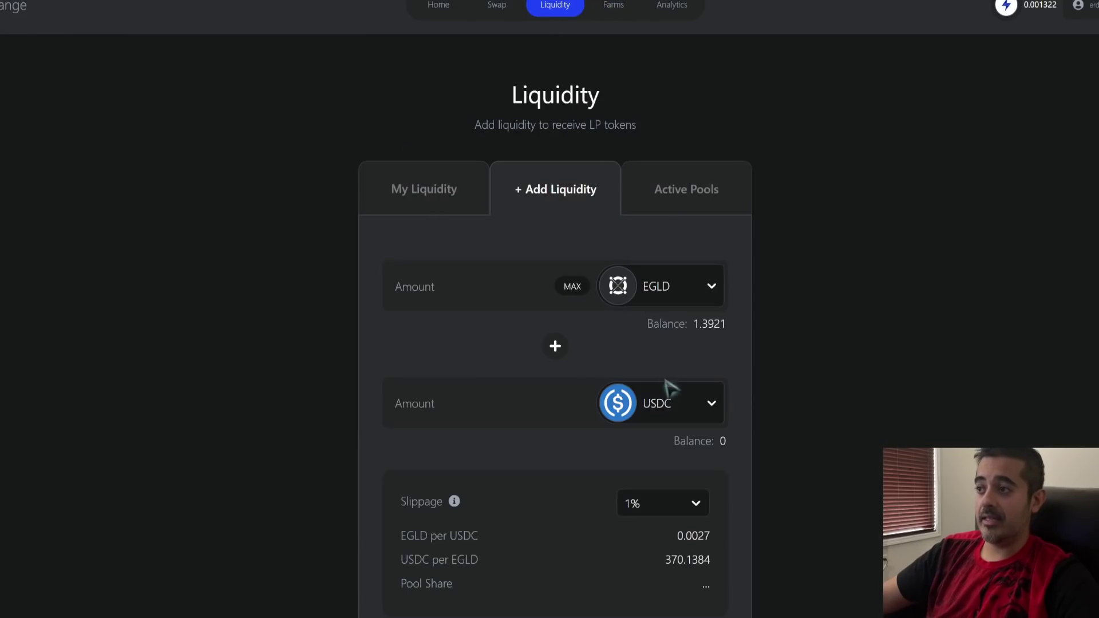
pyautogui.click(676, 402)
pyautogui.click(659, 504)
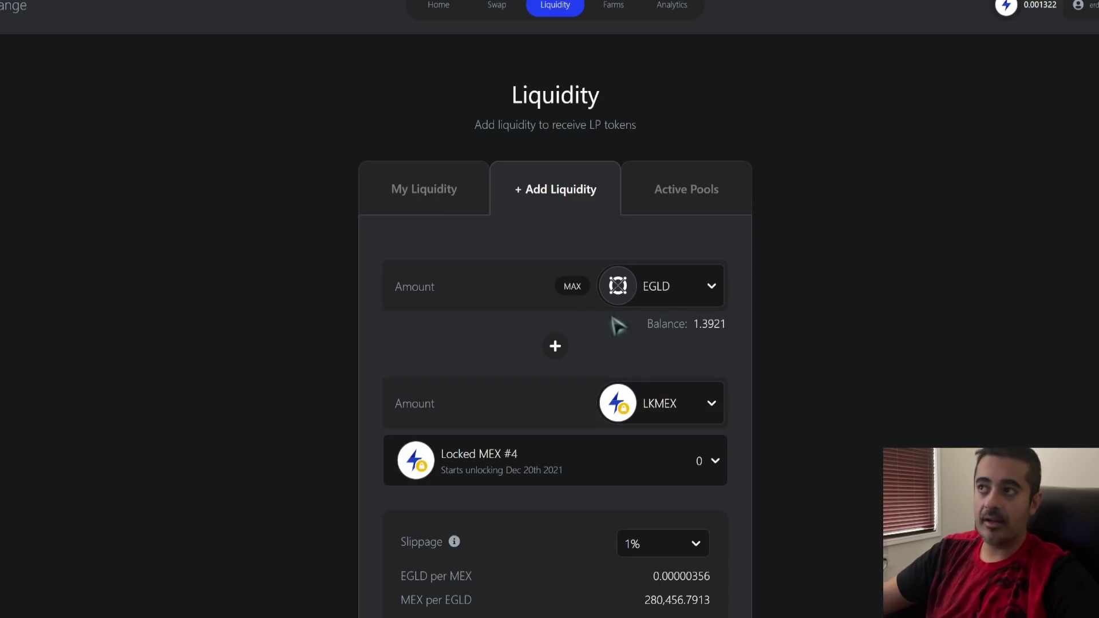
# Go back to the Farms page, examine the staked position of the MEX farm, and collapse it again.
pyautogui.click(614, 5)
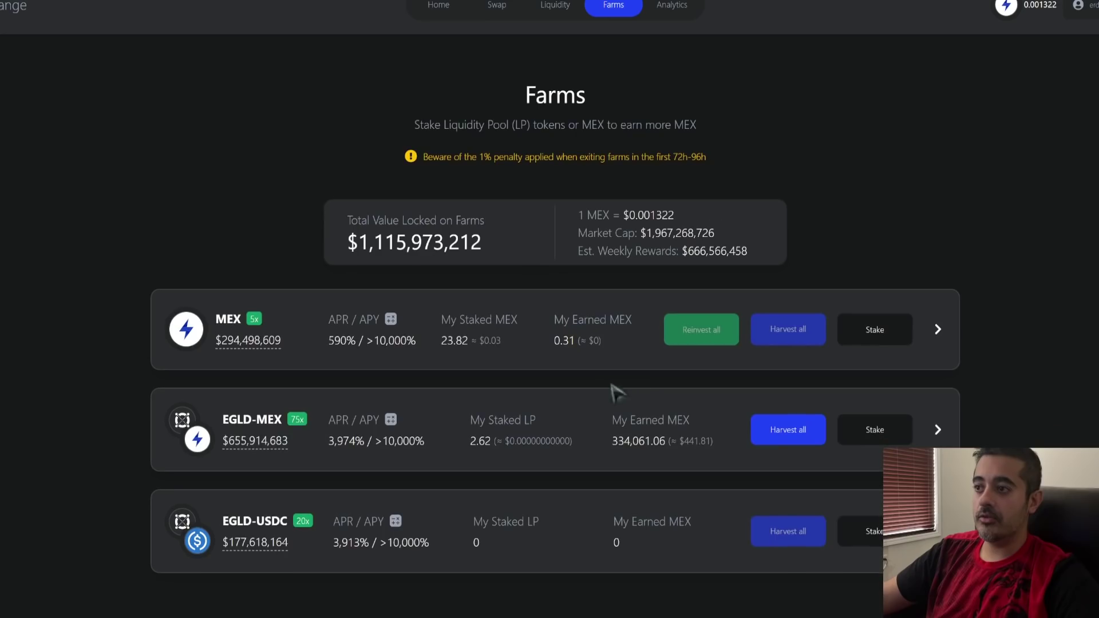
pyautogui.click(560, 364)
pyautogui.click(618, 424)
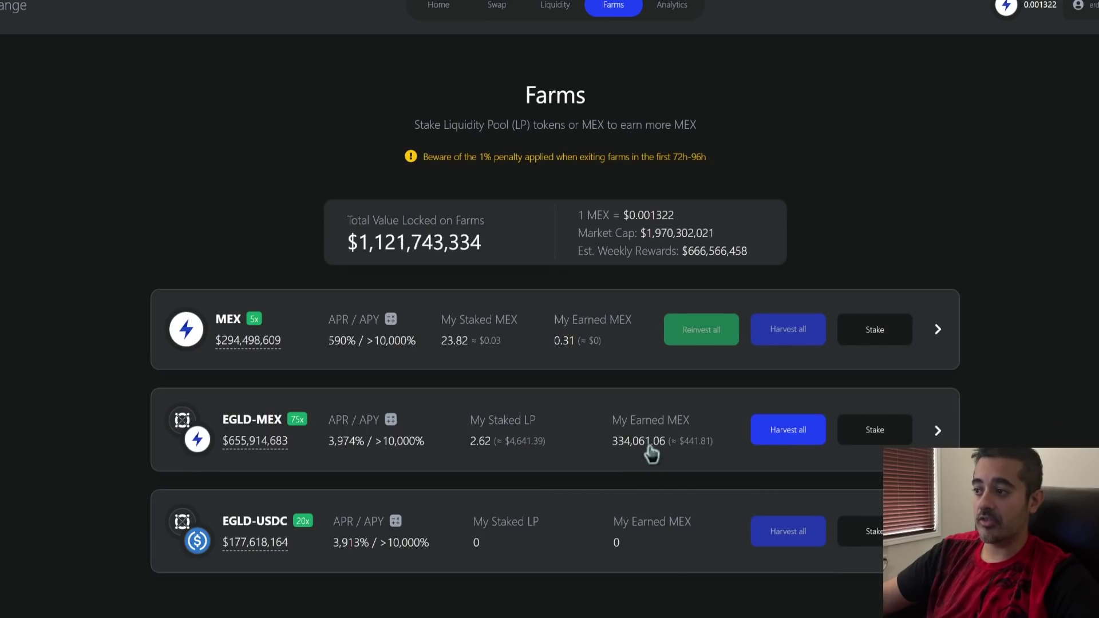
pyautogui.click(578, 309)
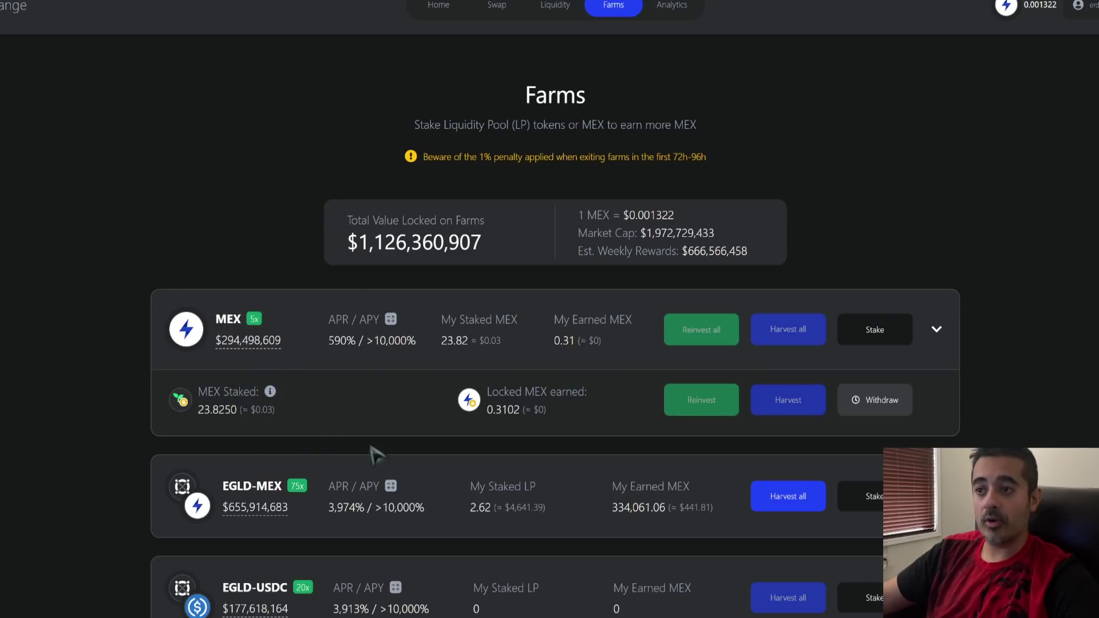
pyautogui.click(314, 339)
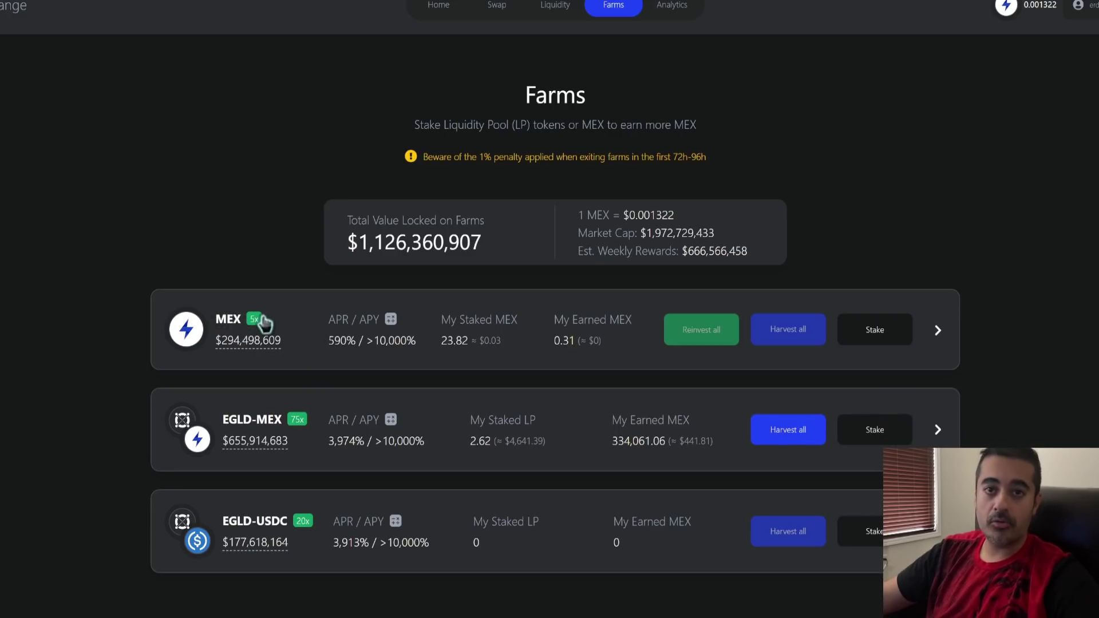
# Expand the EGLD-MEX farm positions and switch to the Twitter thread to read the replies on compounding LKMEX rewards.
pyautogui.click(554, 421)
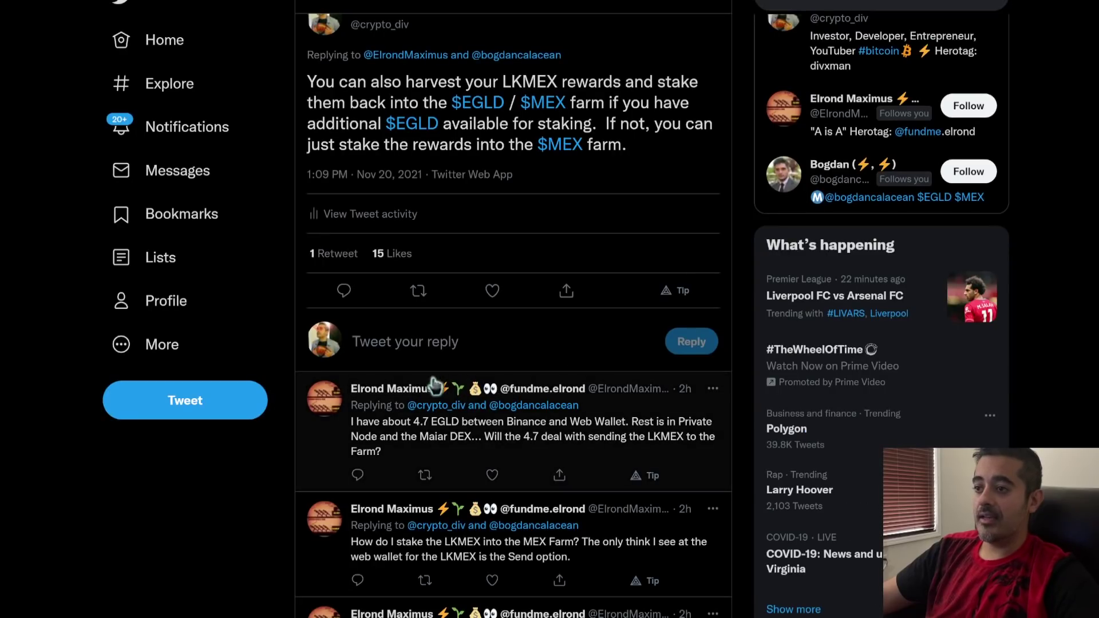
pyautogui.scroll(-5, 339, 379)
pyautogui.scroll(-3, 339, 379)
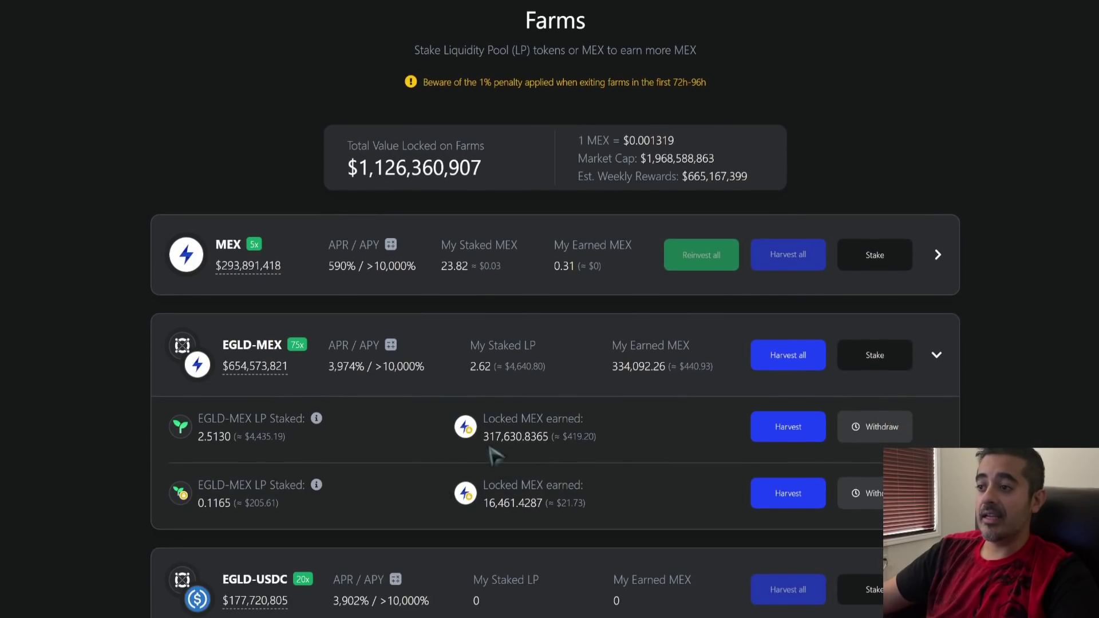
# On the Farms page, point out the locked MEX earned by both EGLD-MEX positions and examine their token breakdowns.
pyautogui.moveTo(490, 436); pyautogui.dragTo(551, 503)
pyautogui.click(541, 503)
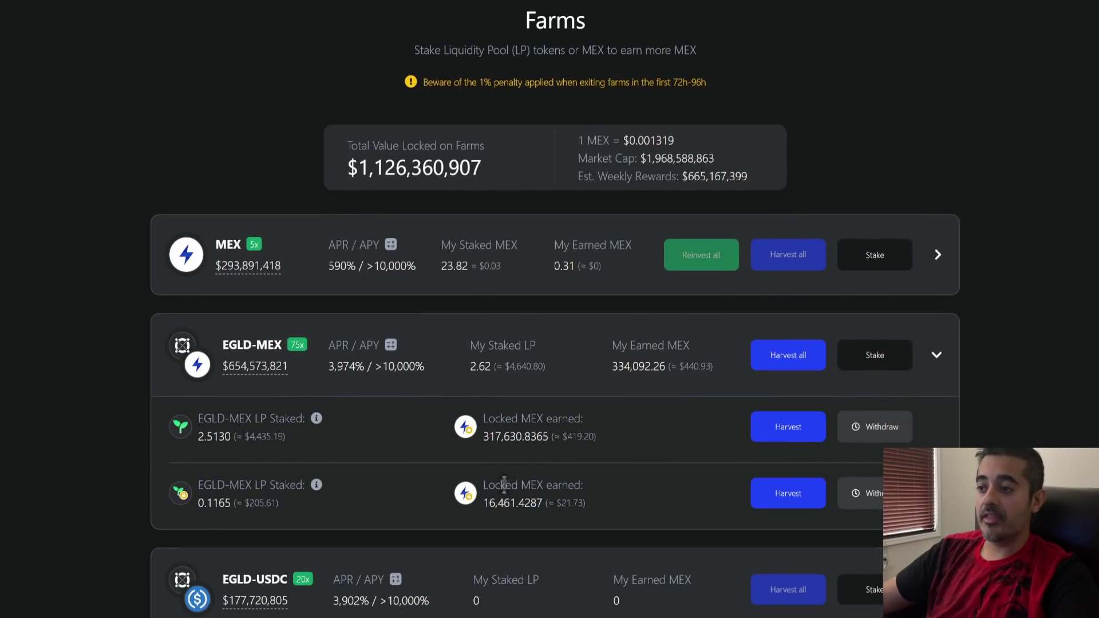
pyautogui.scroll(-1, 509, 489)
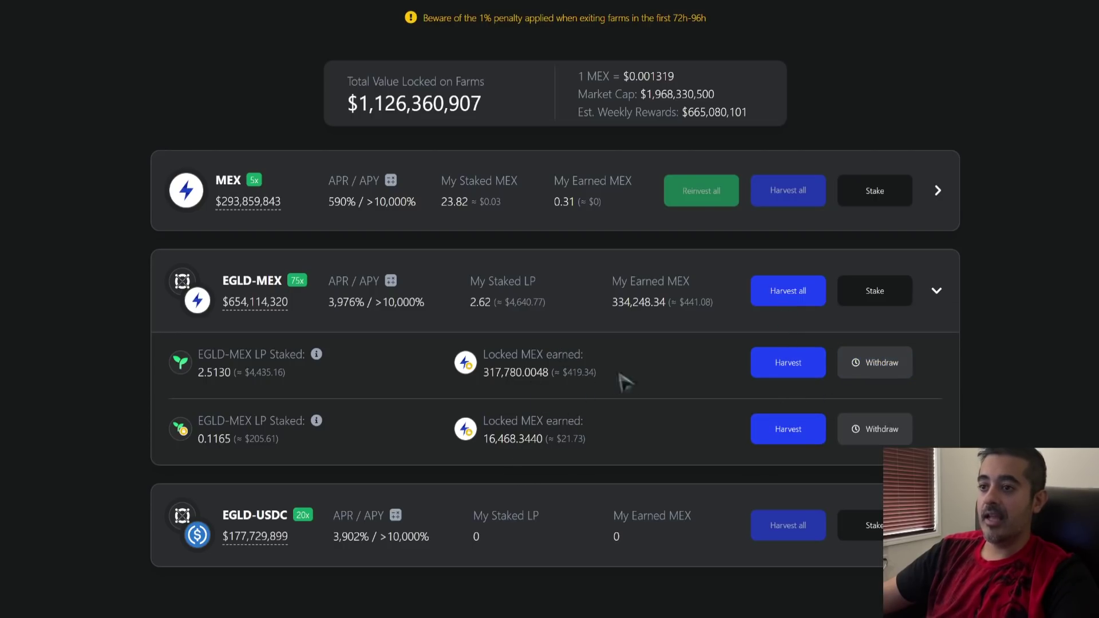
pyautogui.moveTo(315, 355)
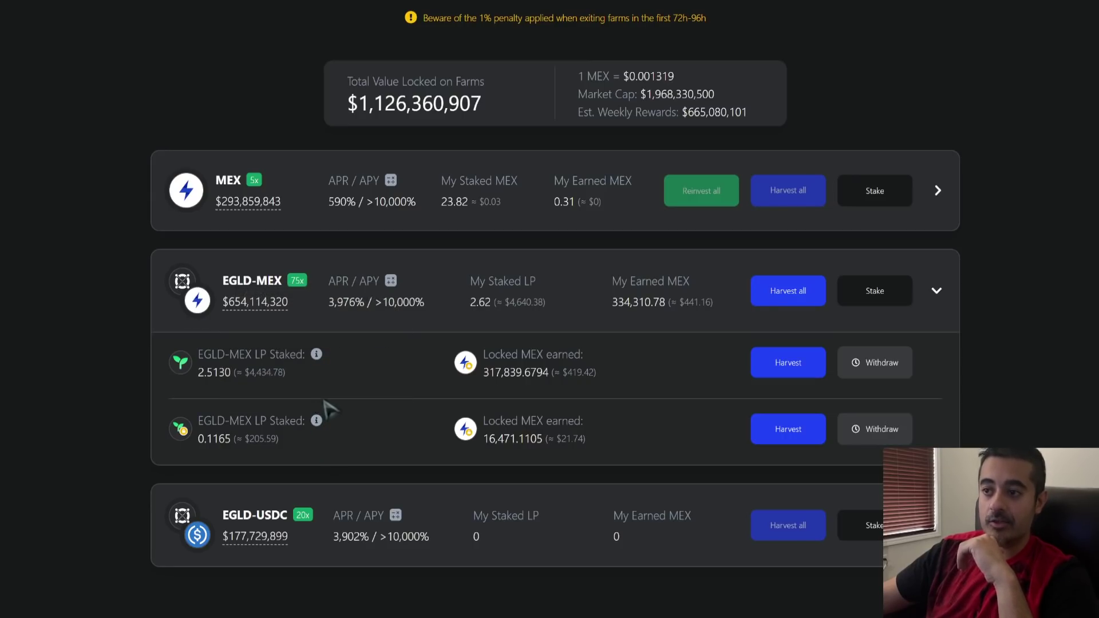
pyautogui.moveTo(319, 422)
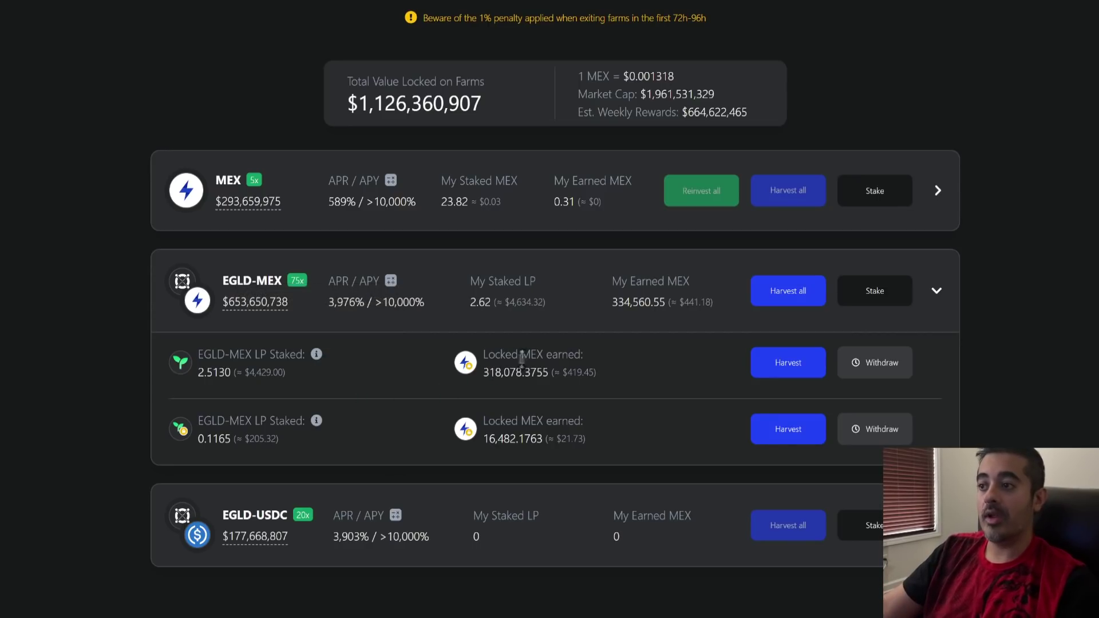
# Highlight the first EGLD-MEX position's locked MEX earned, then check its withdrawal fee note and token breakdown.
pyautogui.moveTo(484, 372); pyautogui.dragTo(535, 372)
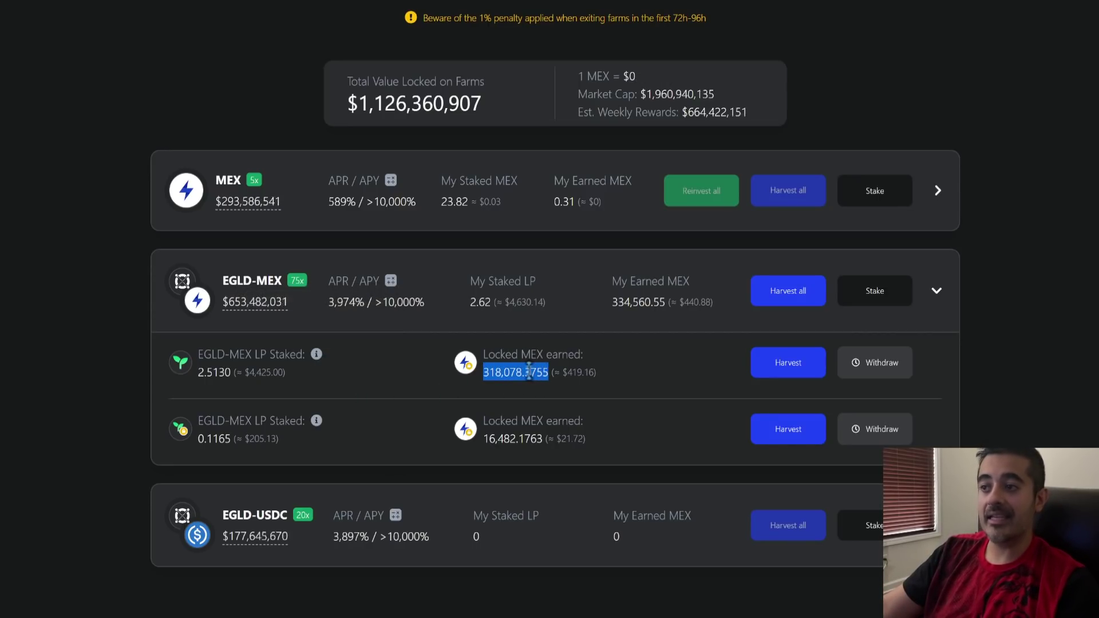
pyautogui.click(518, 372)
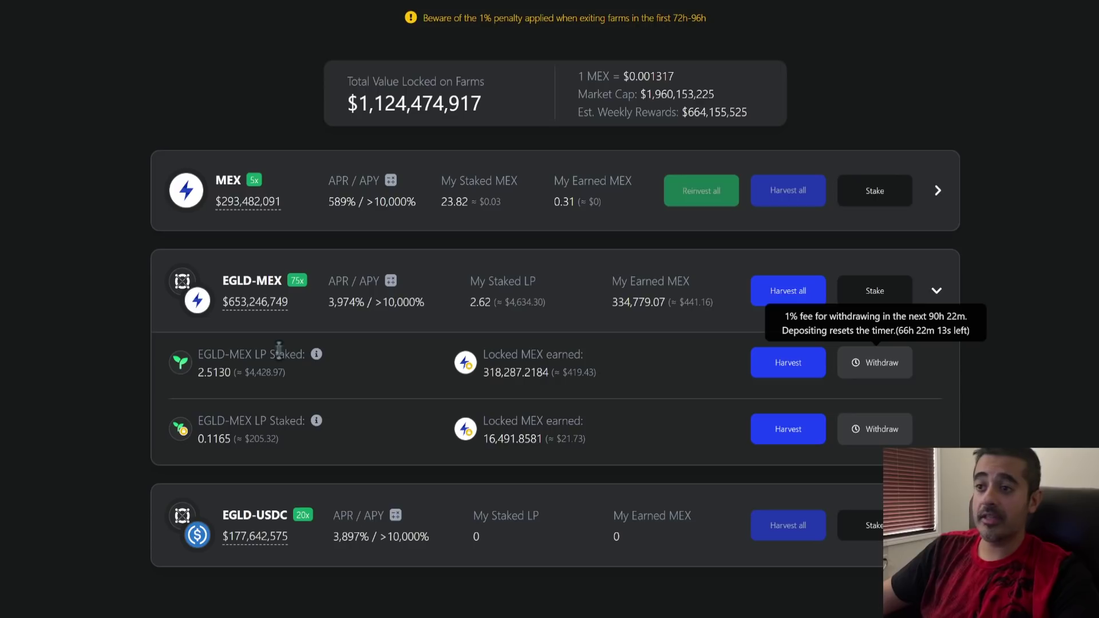
pyautogui.moveTo(317, 355)
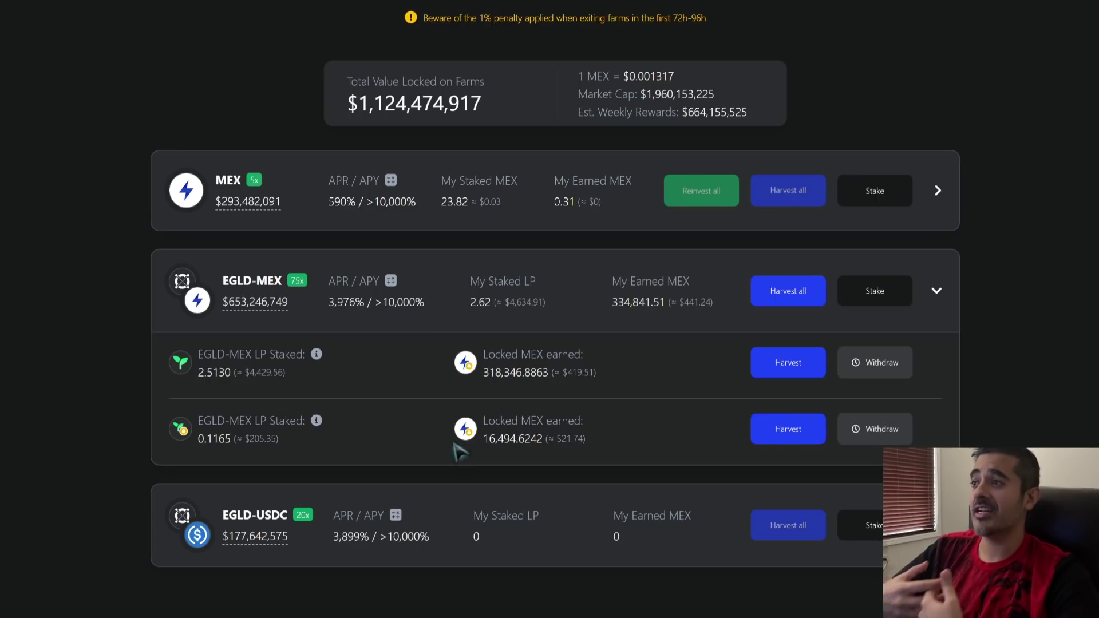
# Collapse the EGLD-MEX farm and review the MEX Stats, including the current emissions, before closing them.
pyautogui.scroll(2, 454, 450)
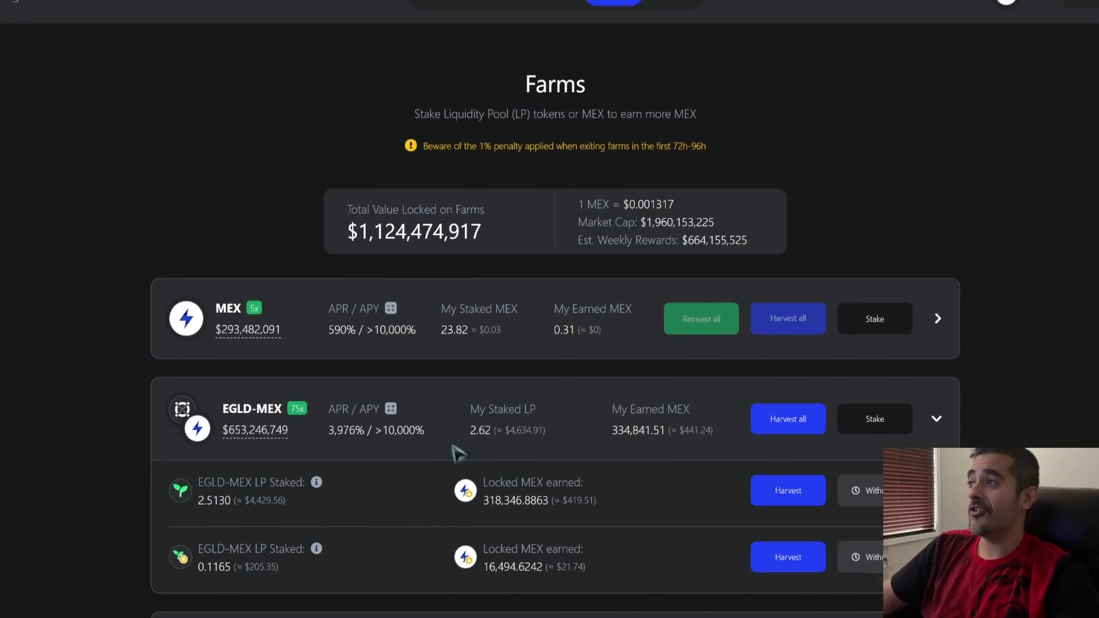
pyautogui.scroll(-1, 544, 495)
pyautogui.click(564, 391)
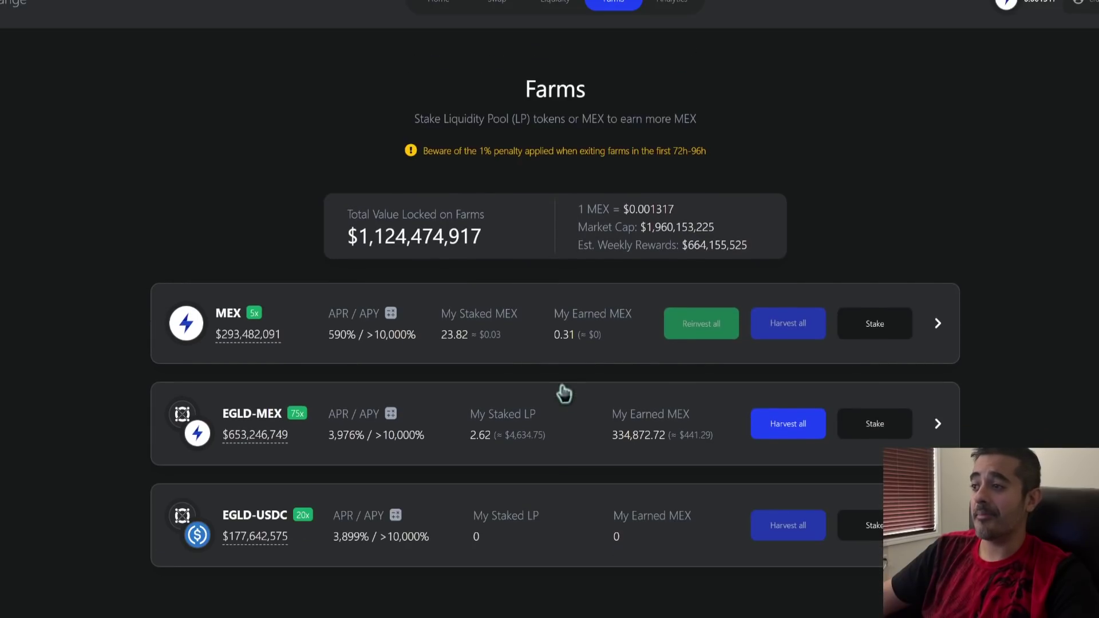
pyautogui.click(1033, 18)
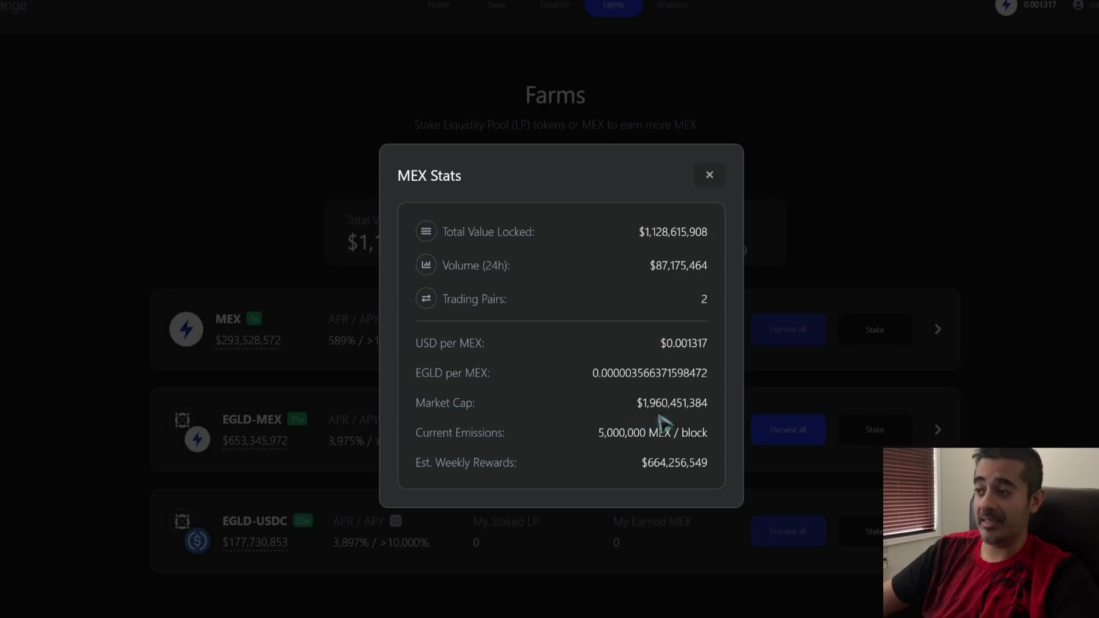
pyautogui.click(711, 176)
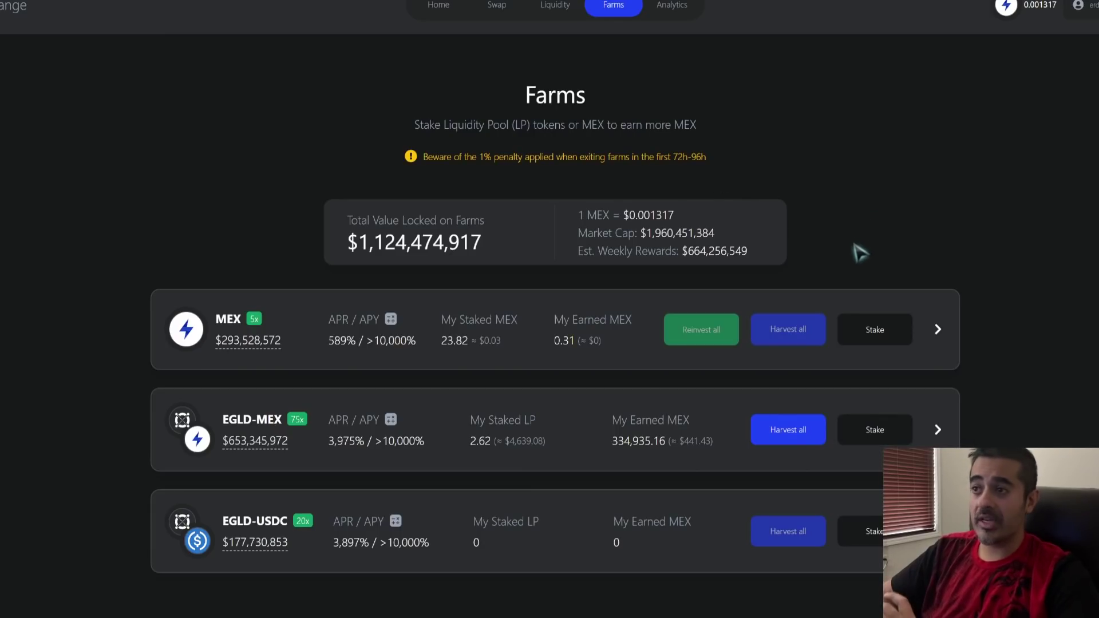
# Review the EGLD-MEX farm's staked positions again and switch to the Twitter thread to preview the compounding reply's author profile.
pyautogui.click(519, 442)
pyautogui.scroll(-1, 351, 510)
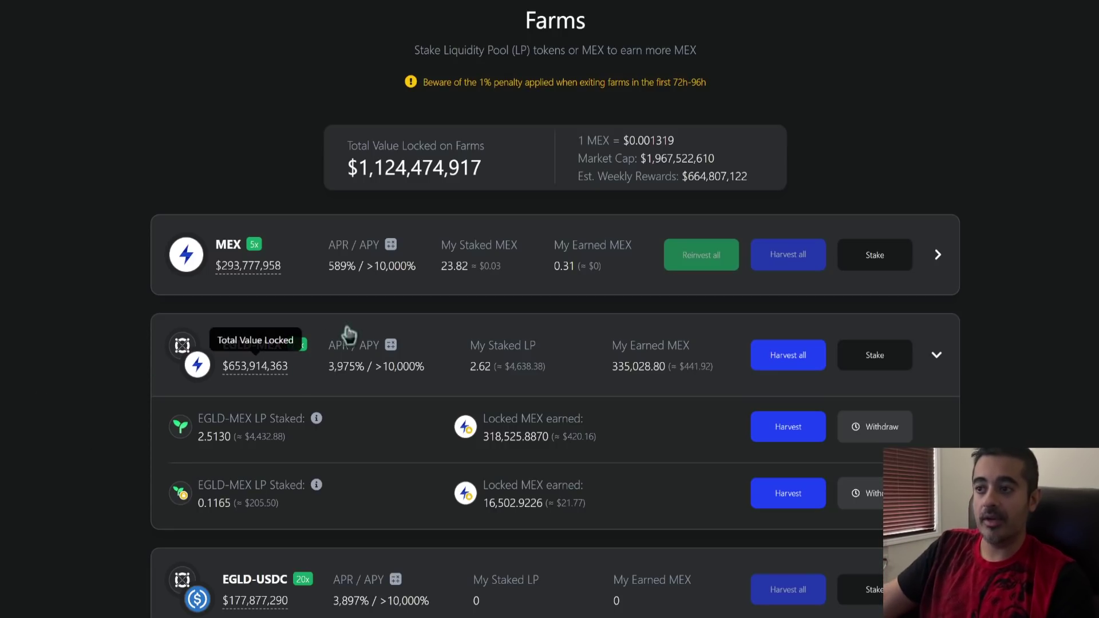
pyautogui.click(522, 353)
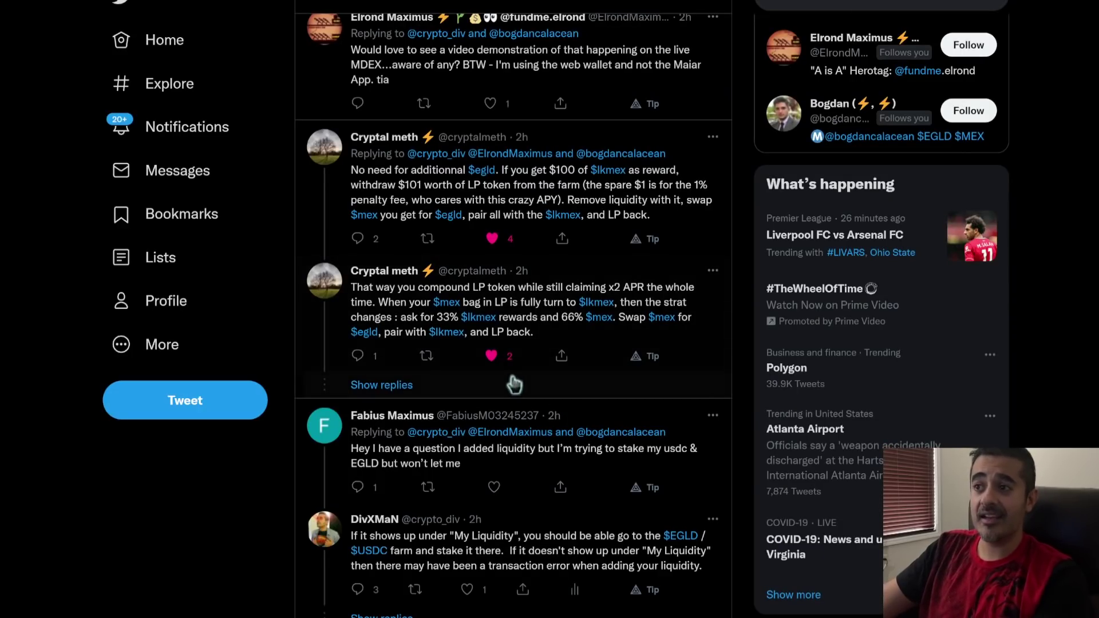
pyautogui.moveTo(380, 282)
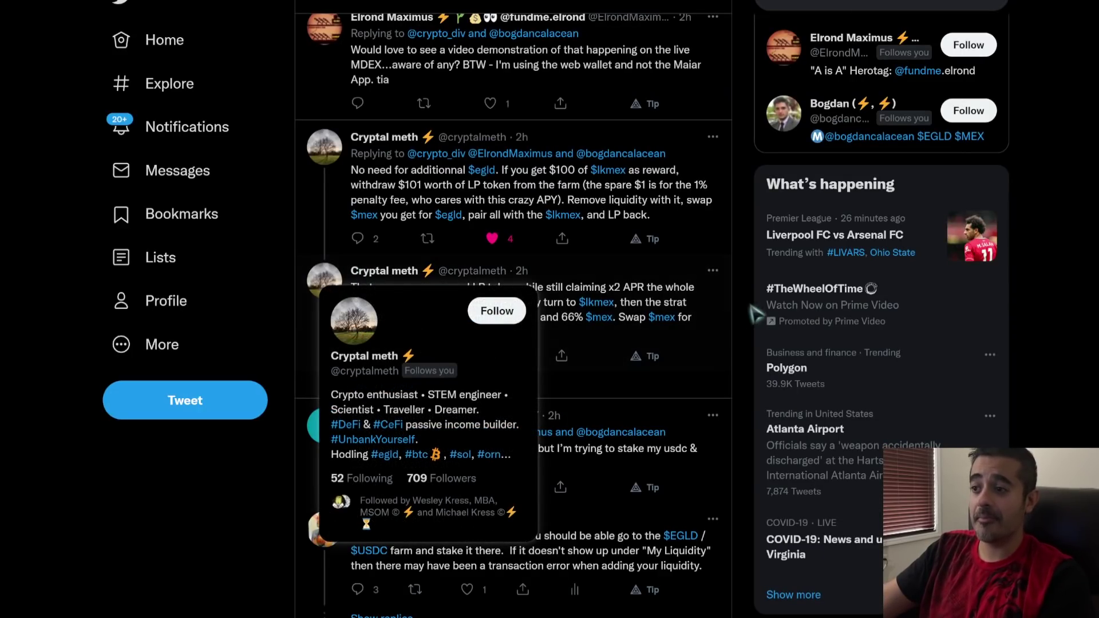